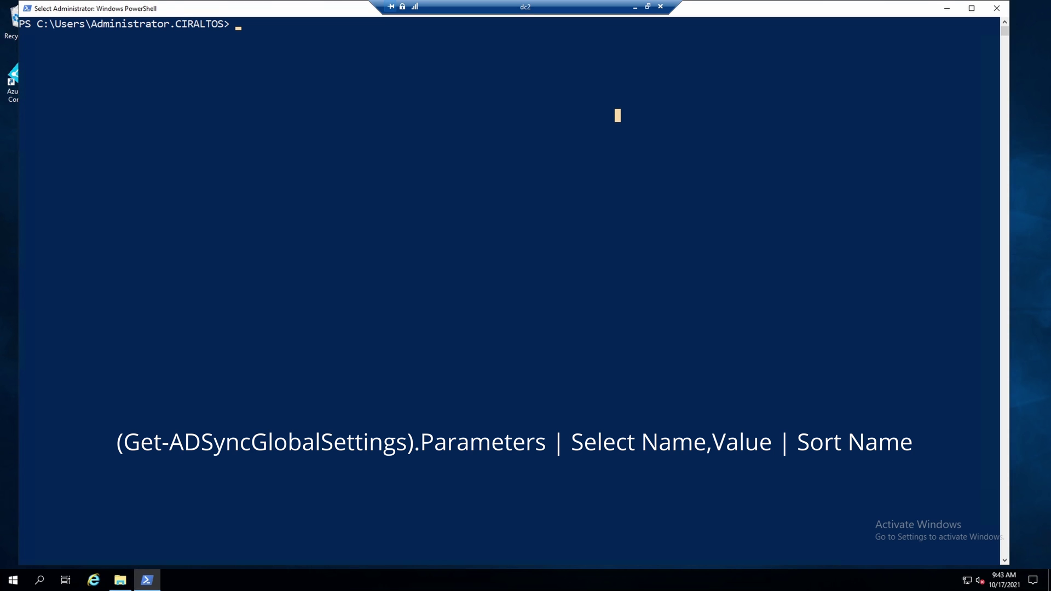
# Run (Get-ADSyncGlobalSettings).Parameters | Select Name,Value | Sort Name to review the sync settings, and minimize the PowerShell window.
pyautogui.rightClick(783, 167)
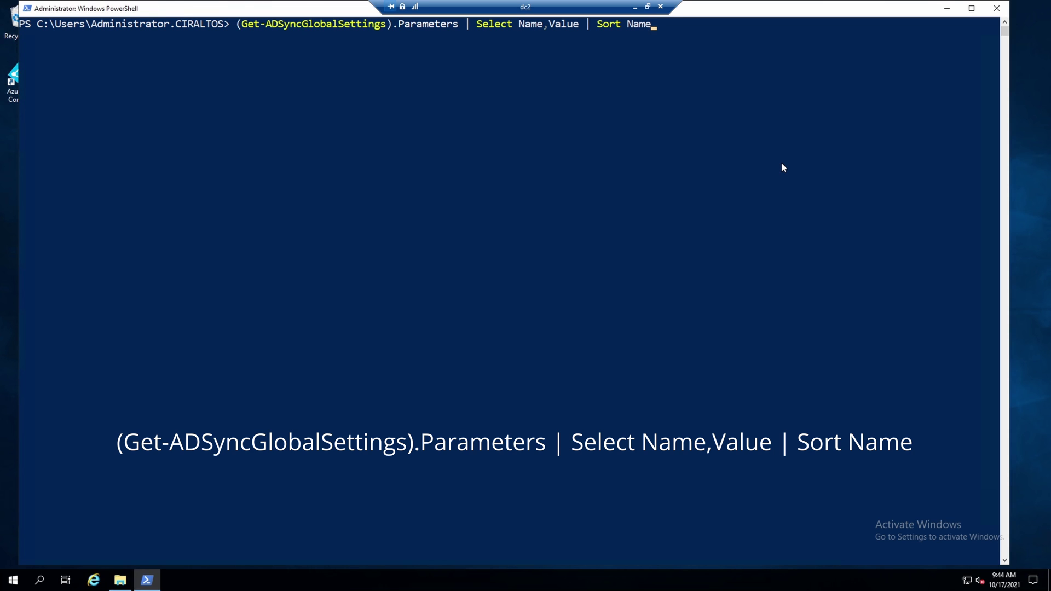
pyautogui.press('Return')
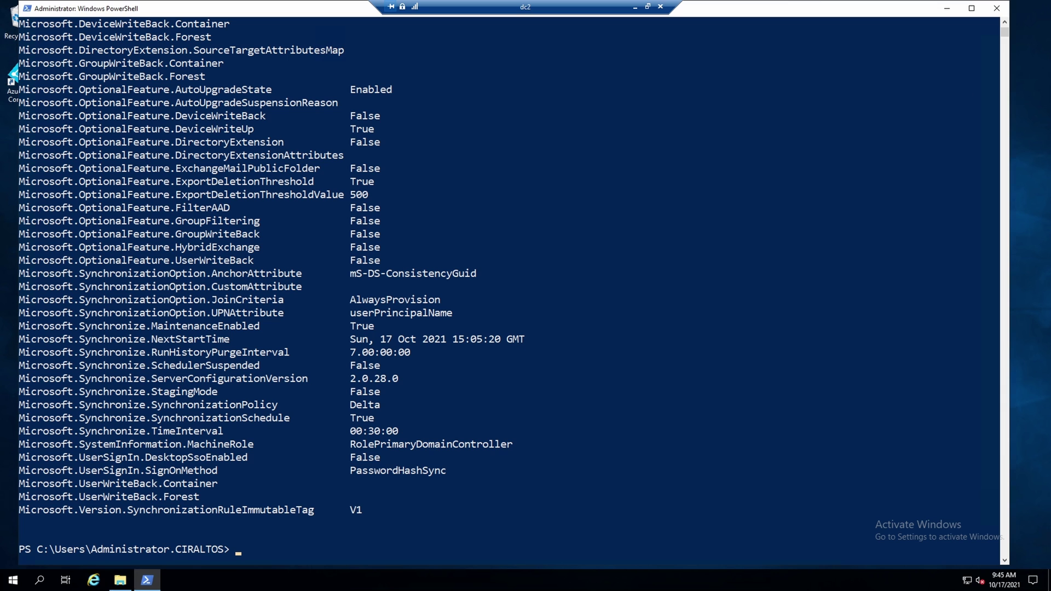
pyautogui.click(946, 8)
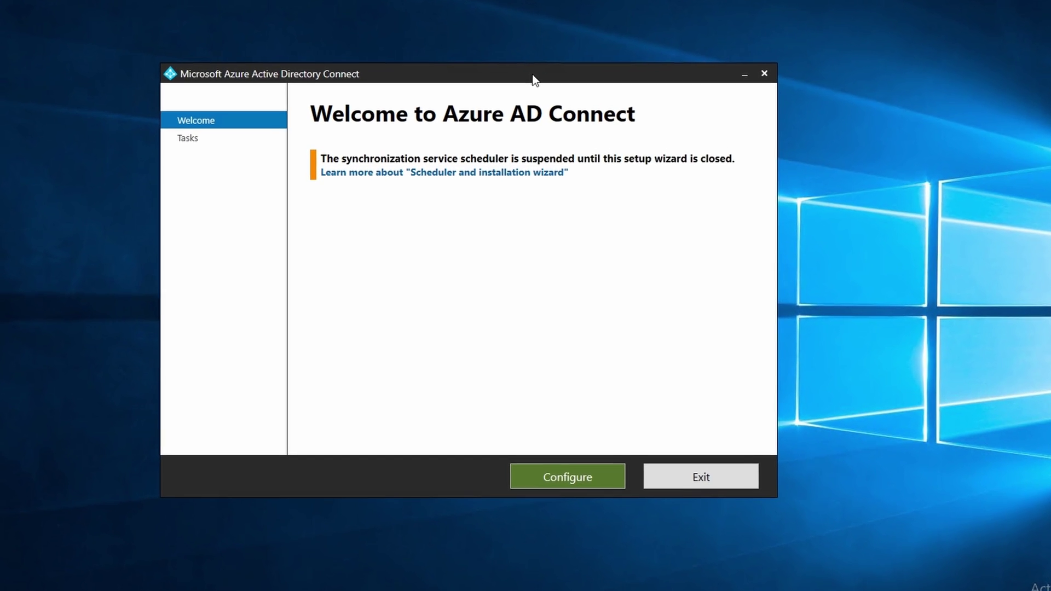
# Open the current configuration view in the Azure AD Connect wizard and export the settings as a JSON file.
pyautogui.click(589, 480)
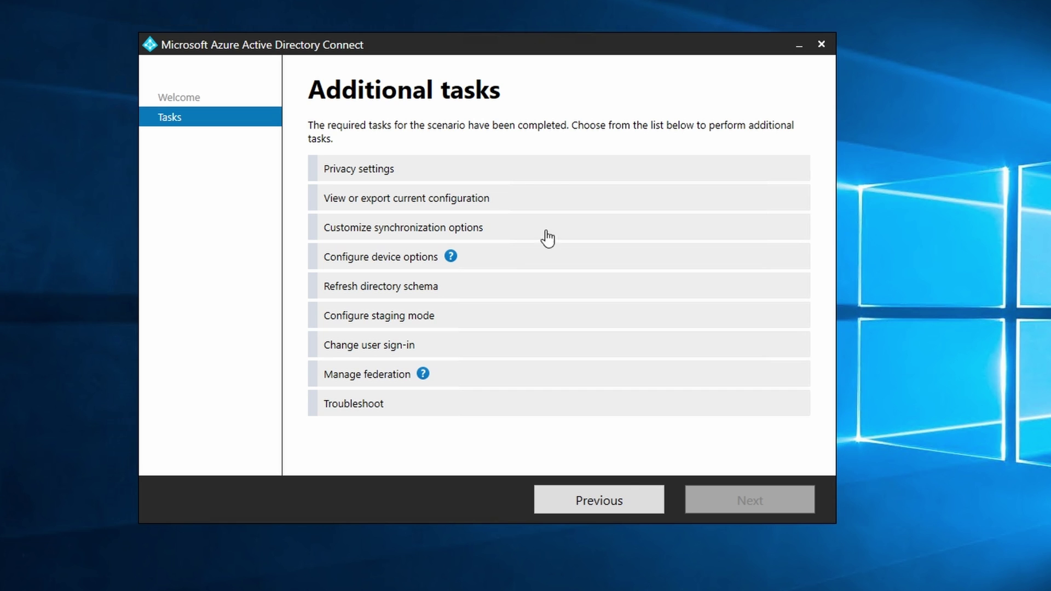
pyautogui.click(525, 199)
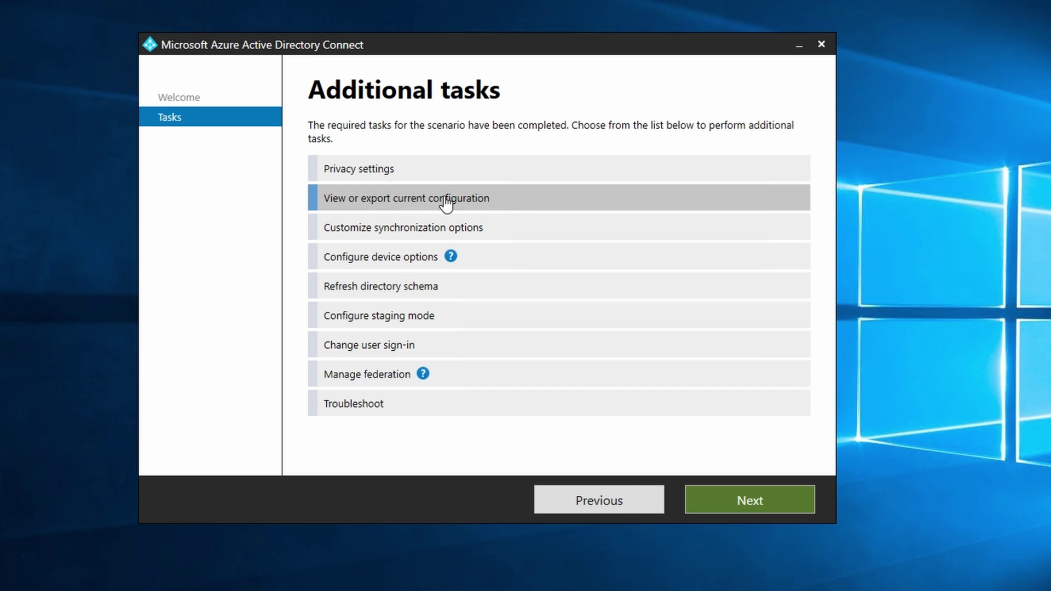
pyautogui.click(774, 500)
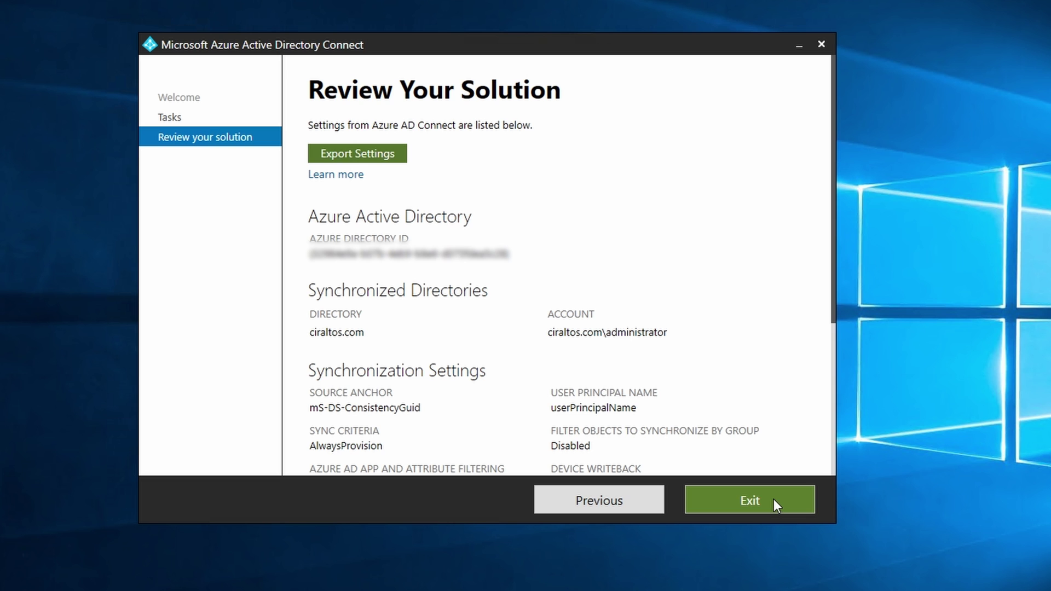
pyautogui.click(377, 155)
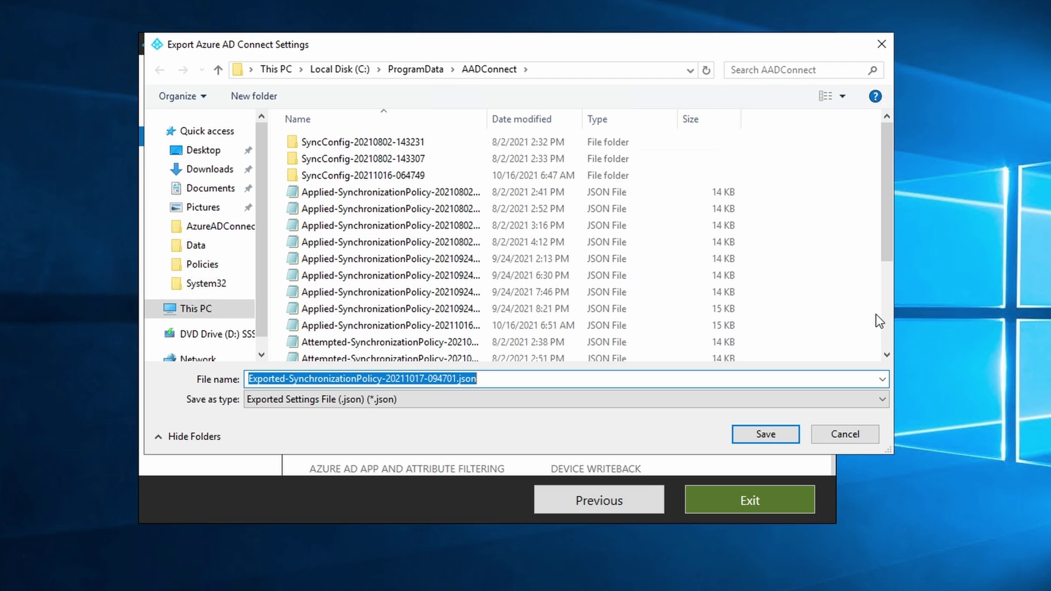
pyautogui.click(768, 435)
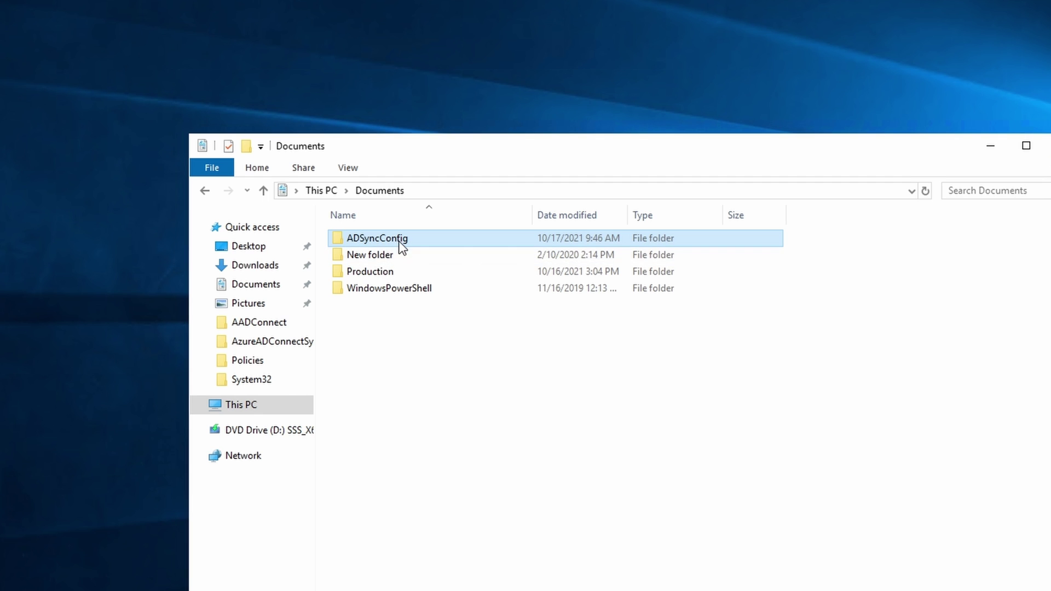
# Copy the exported synchronization policy JSON from Documents\ADSyncConfig on dc2 and paste it onto the other server's desktop.
pyautogui.doubleClick(401, 244)
pyautogui.rightClick(420, 239)
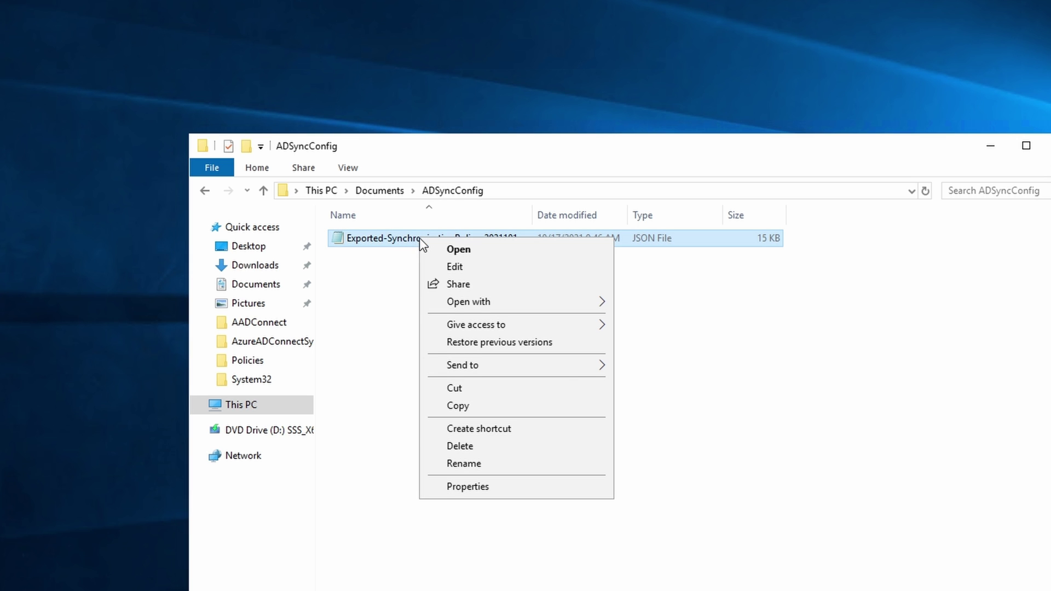
pyautogui.click(536, 411)
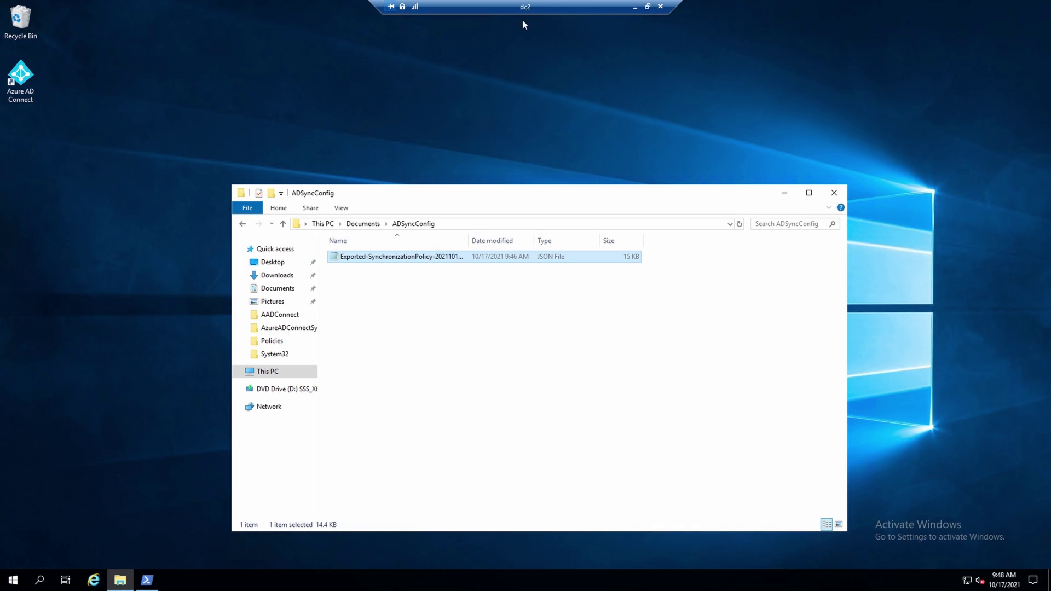
pyautogui.click(635, 6)
pyautogui.rightClick(311, 211)
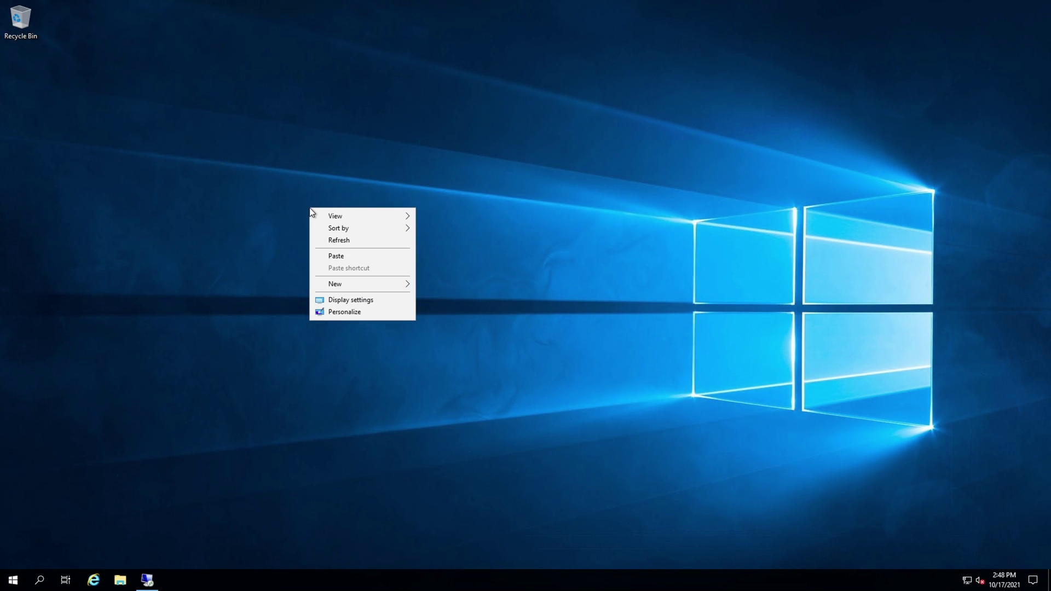
pyautogui.click(347, 256)
pyautogui.click(491, 288)
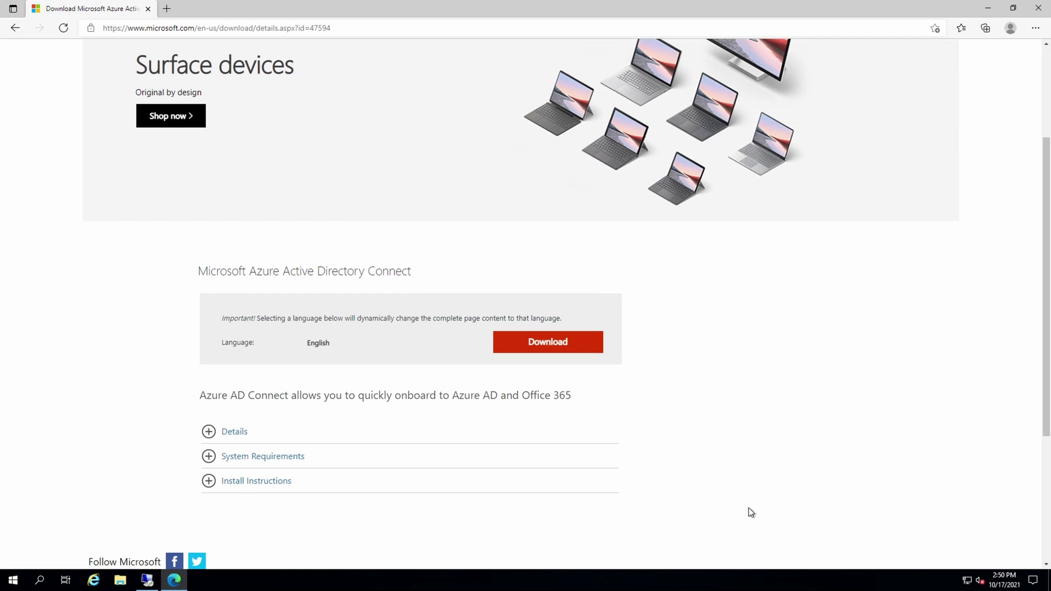
# Download AzureADConnect.msi from the Microsoft Download Center, close the browser and launch the installer from the Downloads folder.
pyautogui.click(559, 353)
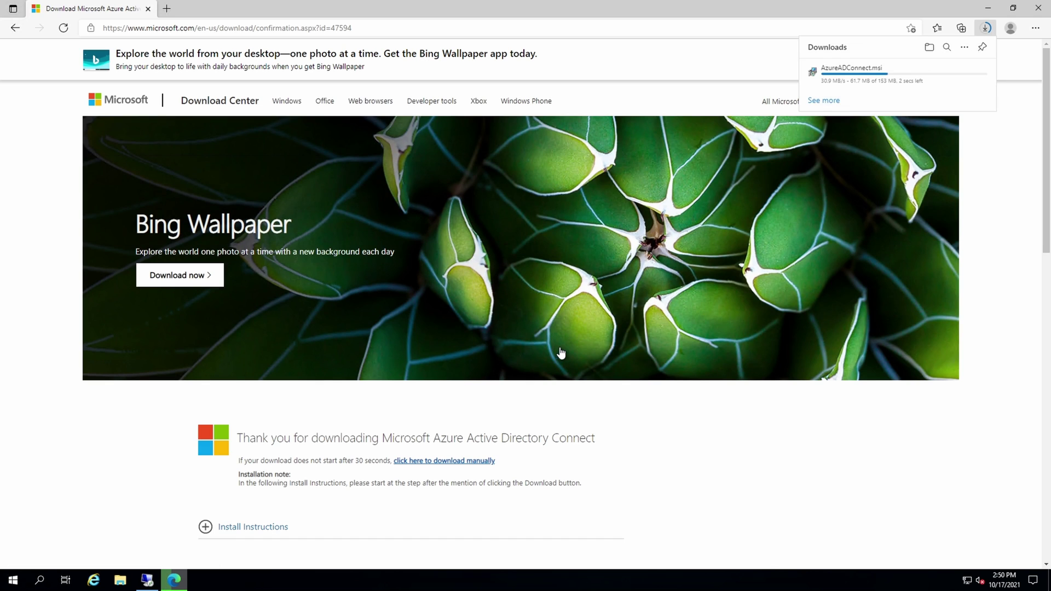
pyautogui.click(1038, 8)
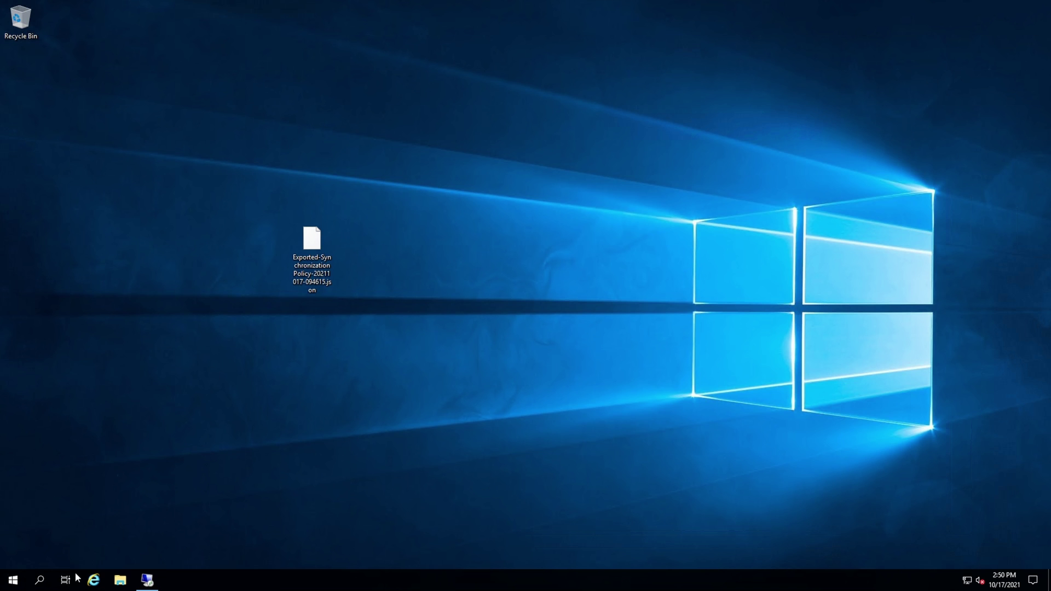
pyautogui.click(120, 580)
pyautogui.click(268, 205)
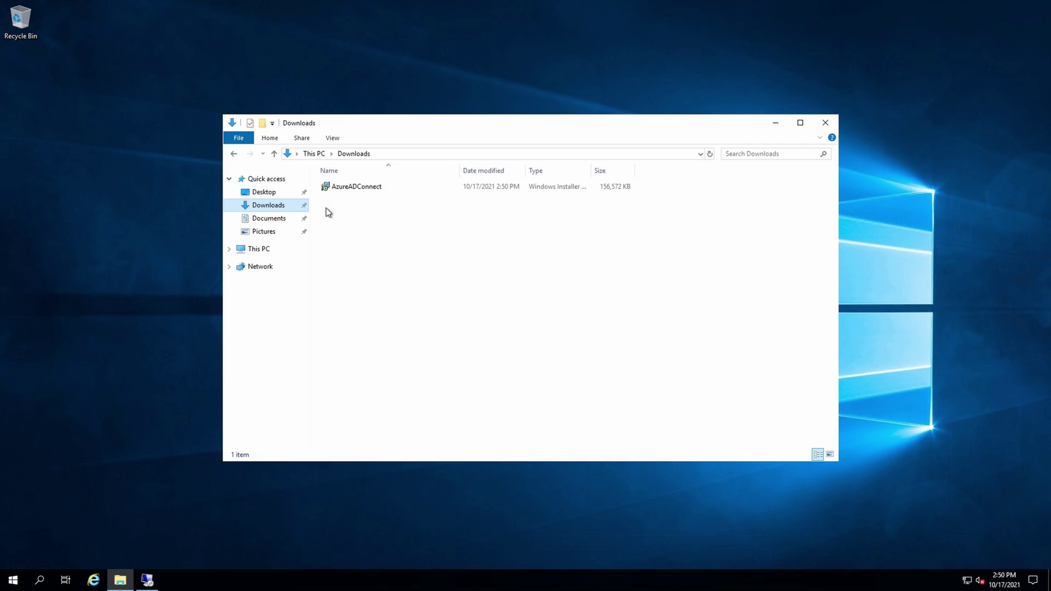
pyautogui.doubleClick(381, 190)
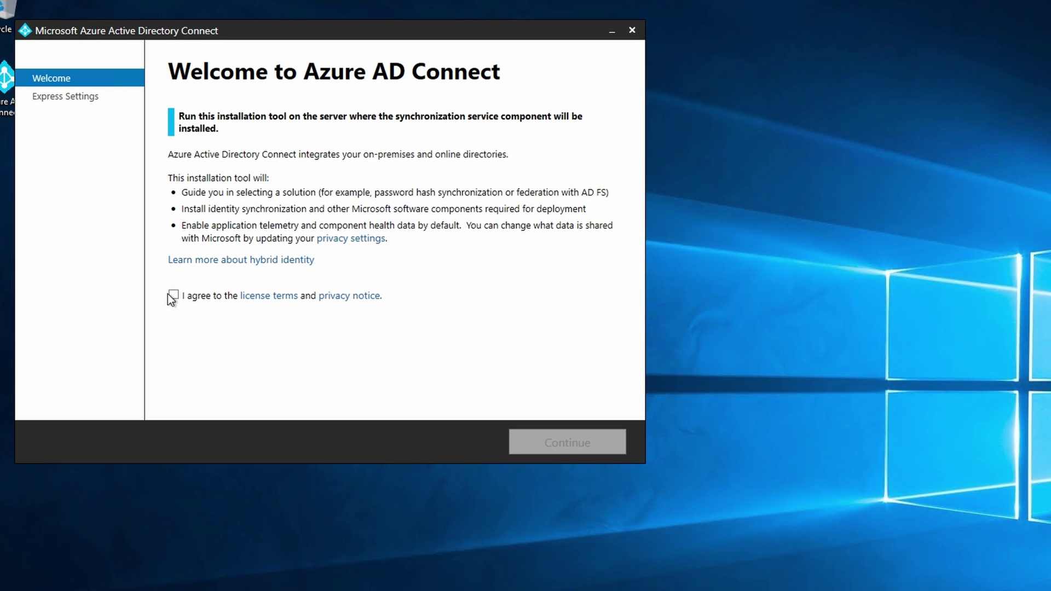
# Agree to the license terms and choose a customized installation instead of express settings.
pyautogui.click(174, 296)
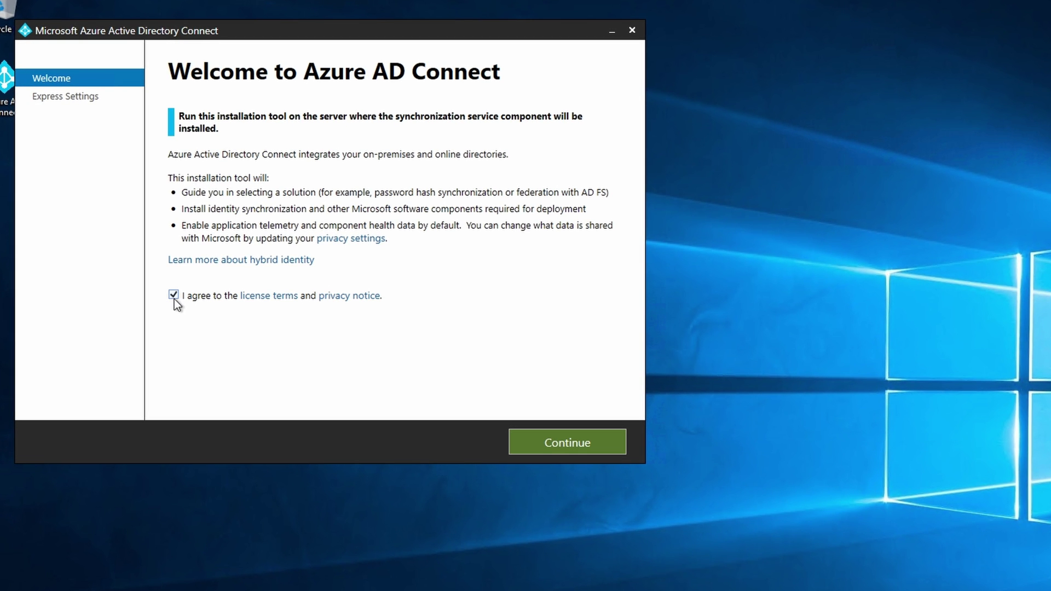
pyautogui.click(586, 443)
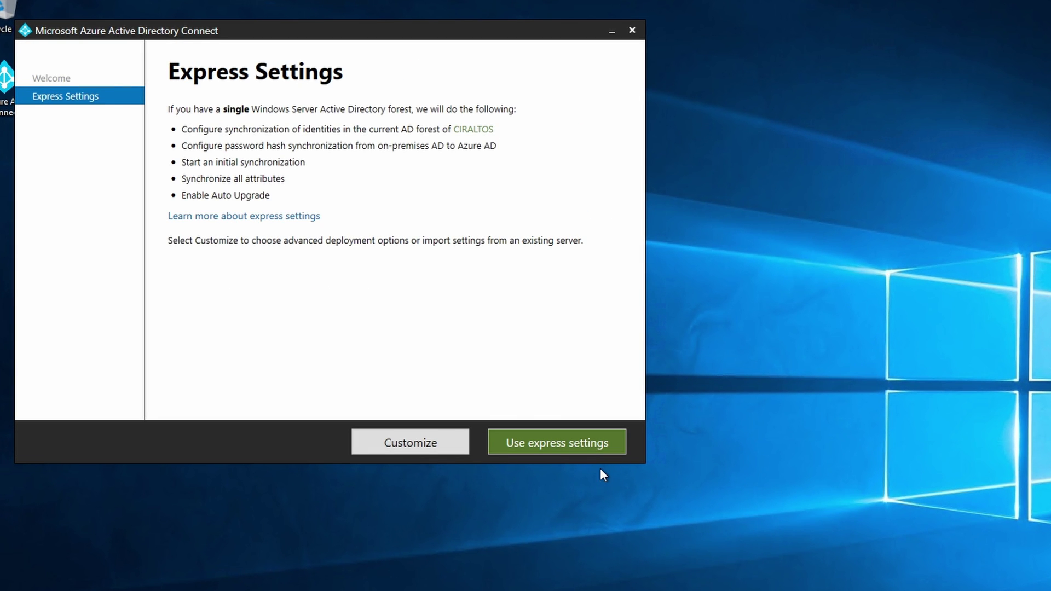
pyautogui.click(446, 441)
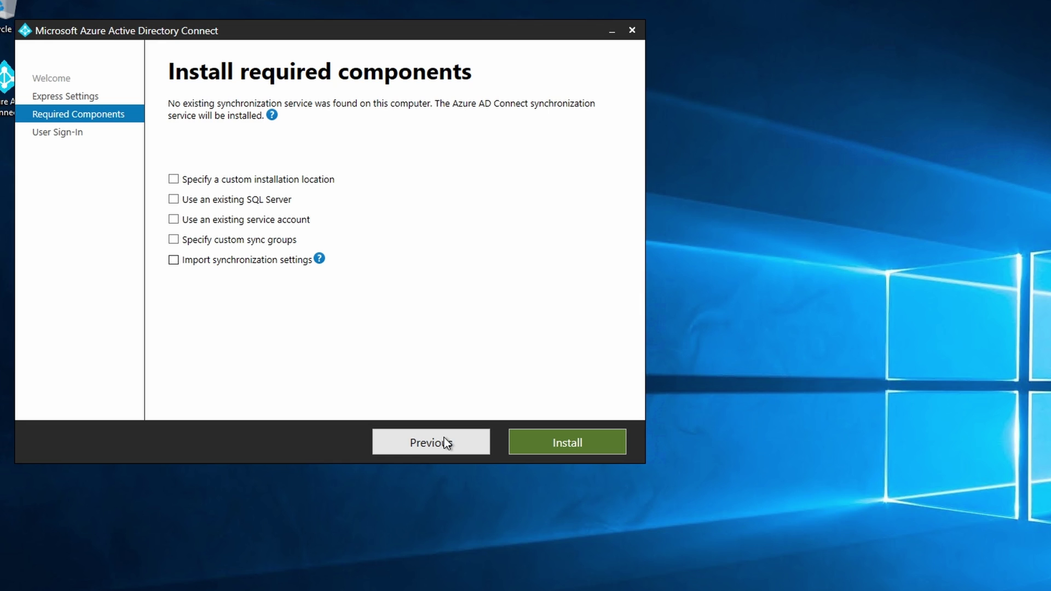
# Enable importing synchronization settings from Exported-SynchronizationPolicy-20211017-094615.json on the Desktop and install the required components.
pyautogui.click(173, 261)
pyautogui.click(517, 297)
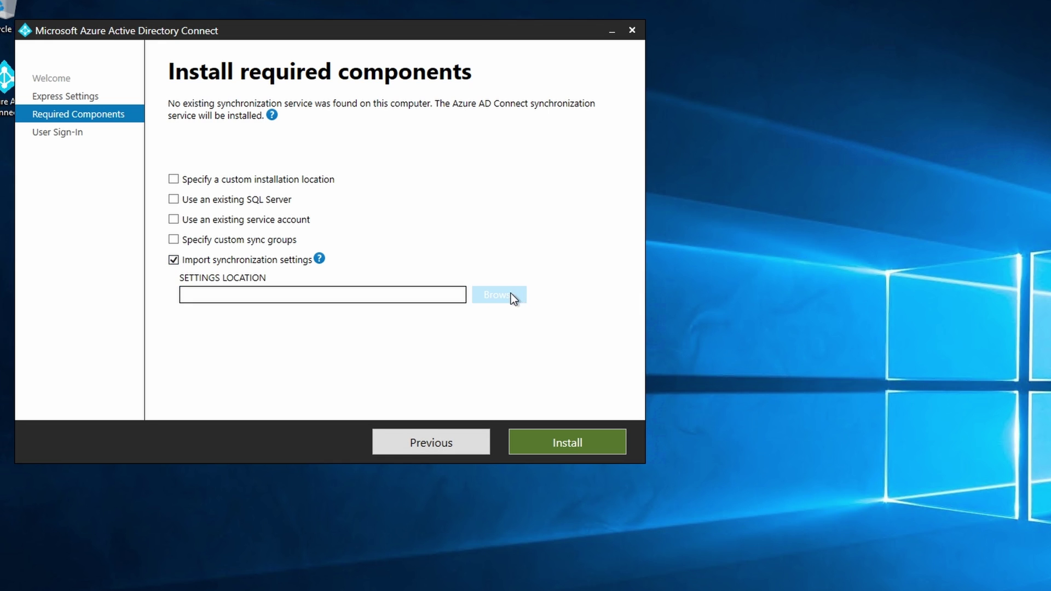
pyautogui.click(82, 127)
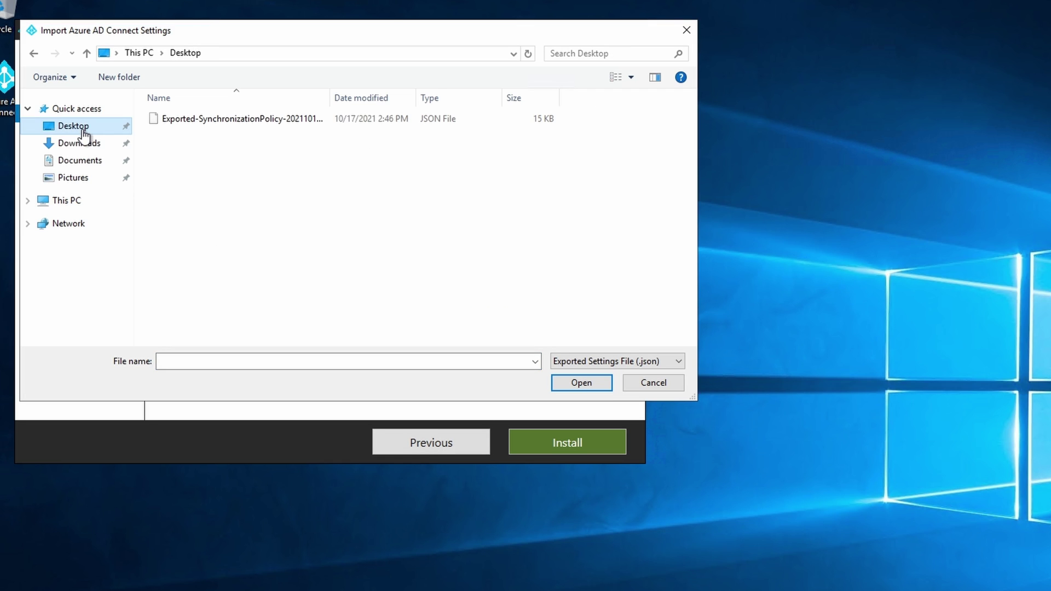
pyautogui.click(260, 122)
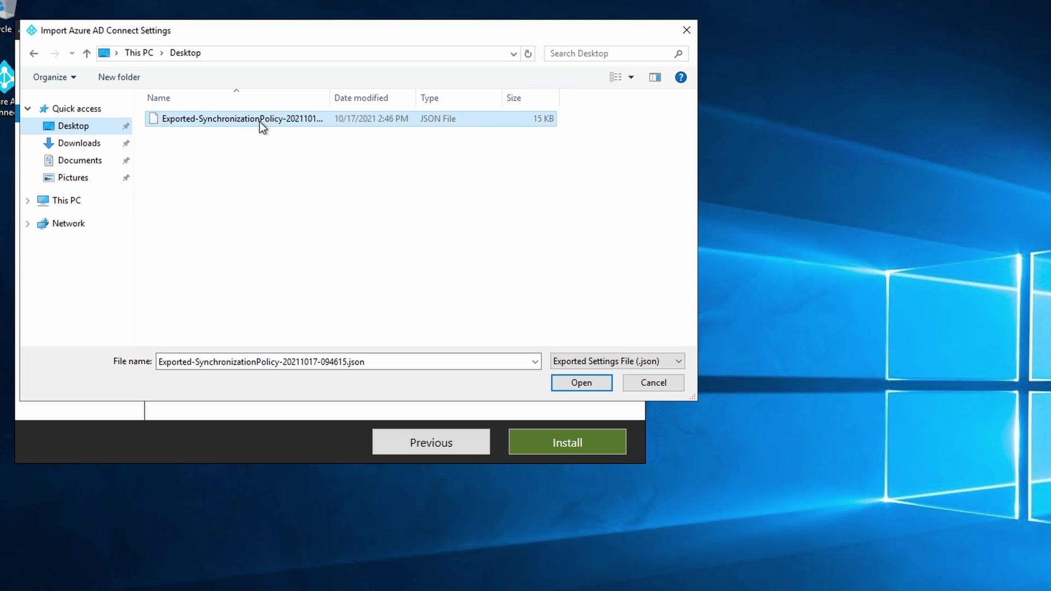
pyautogui.click(587, 384)
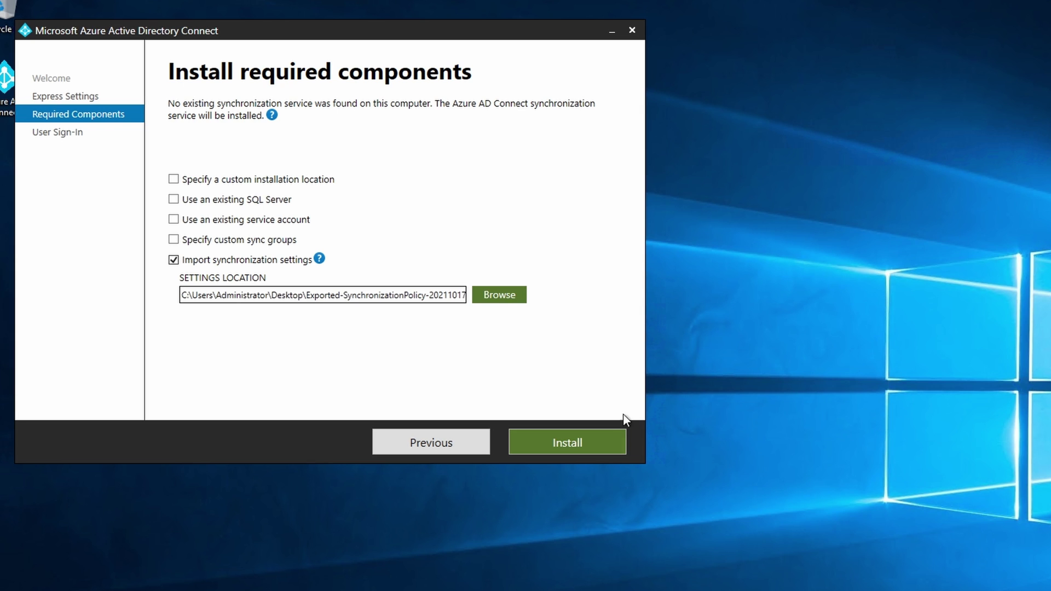
pyautogui.click(575, 441)
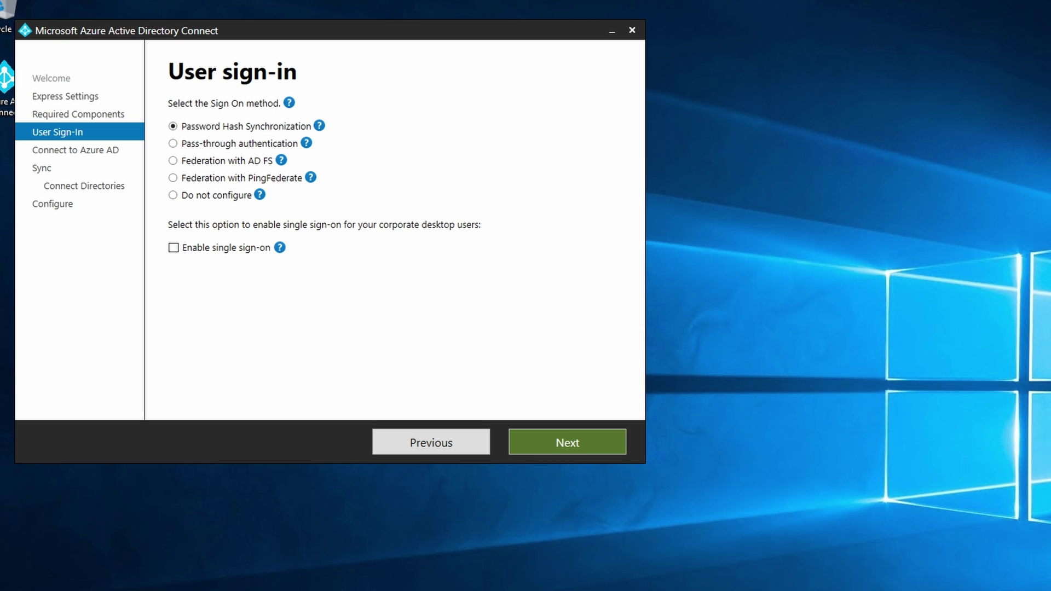
# Accept Password Hash Synchronization as the sign-on method and connect to Azure AD with the administrator account's password.
pyautogui.click(594, 444)
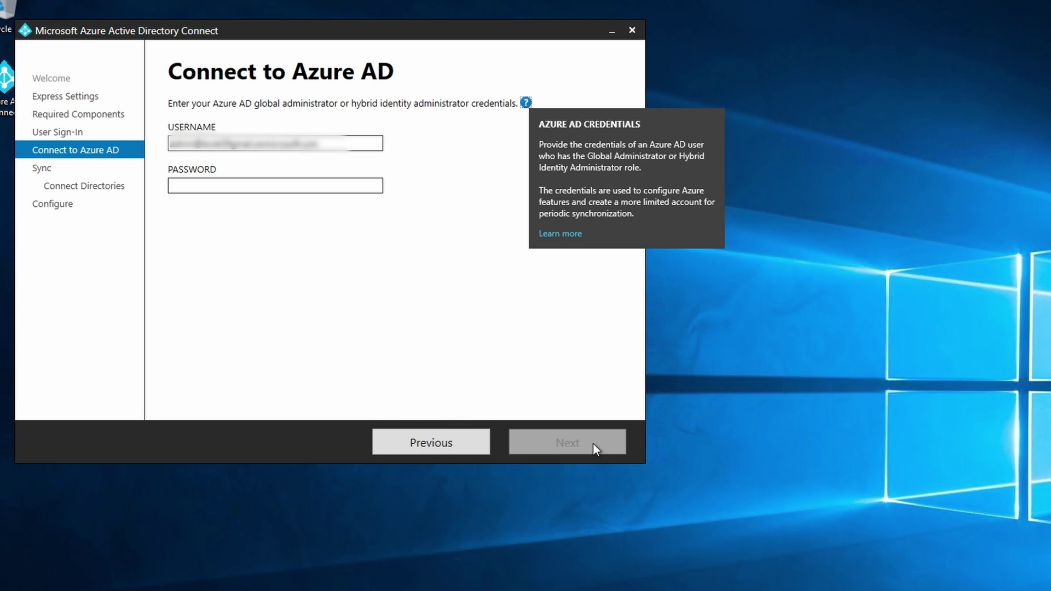
pyautogui.click(294, 183)
pyautogui.hotkey('ctrl', 'v')
pyautogui.click(592, 448)
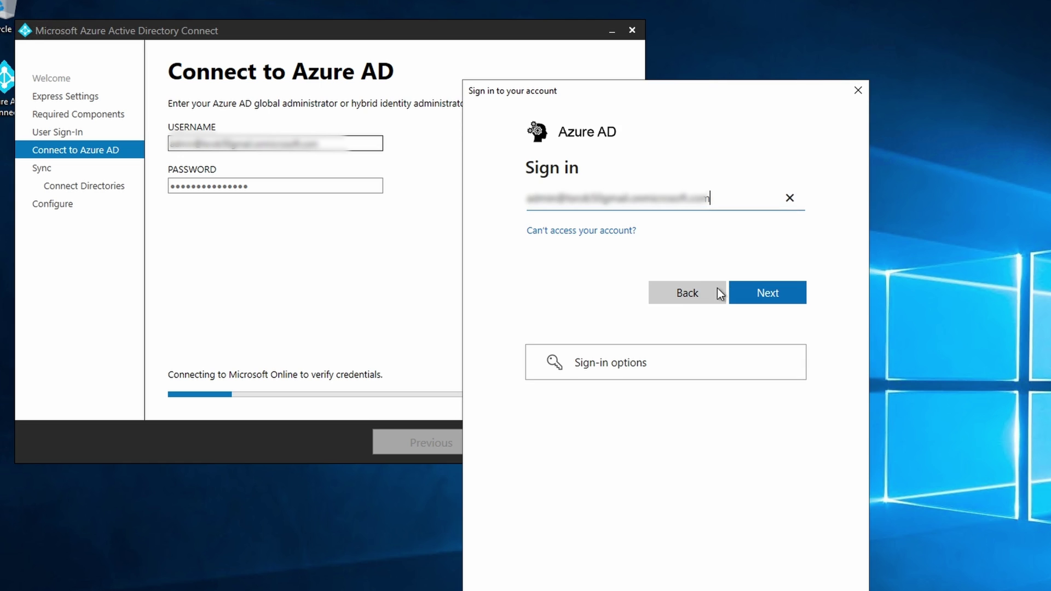
pyautogui.click(766, 293)
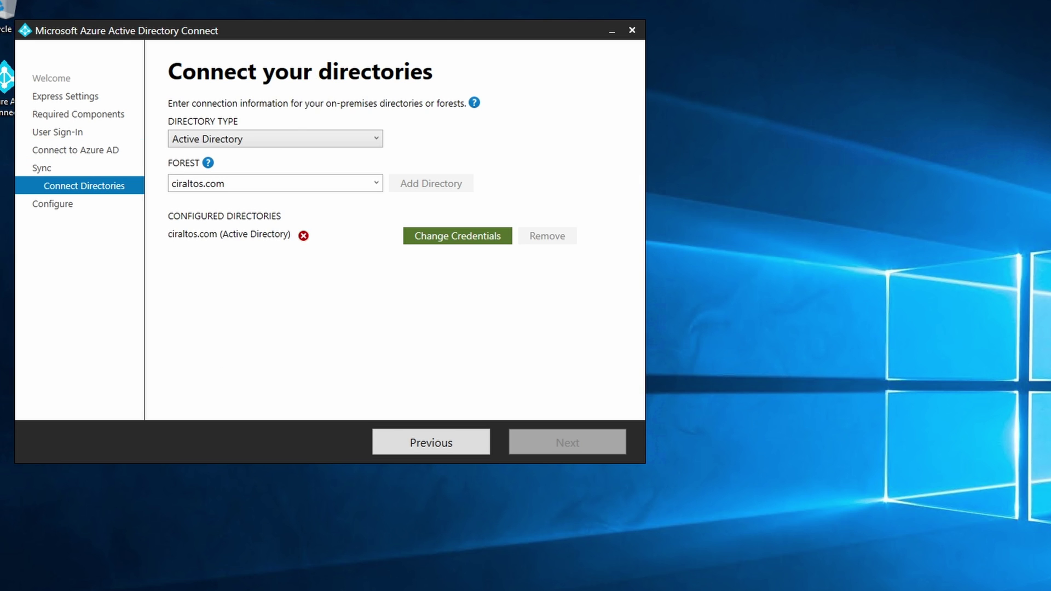
# Change the ciraltos.com directory credentials, creating a new AD account with the enterprise admin username and password.
pyautogui.click(462, 237)
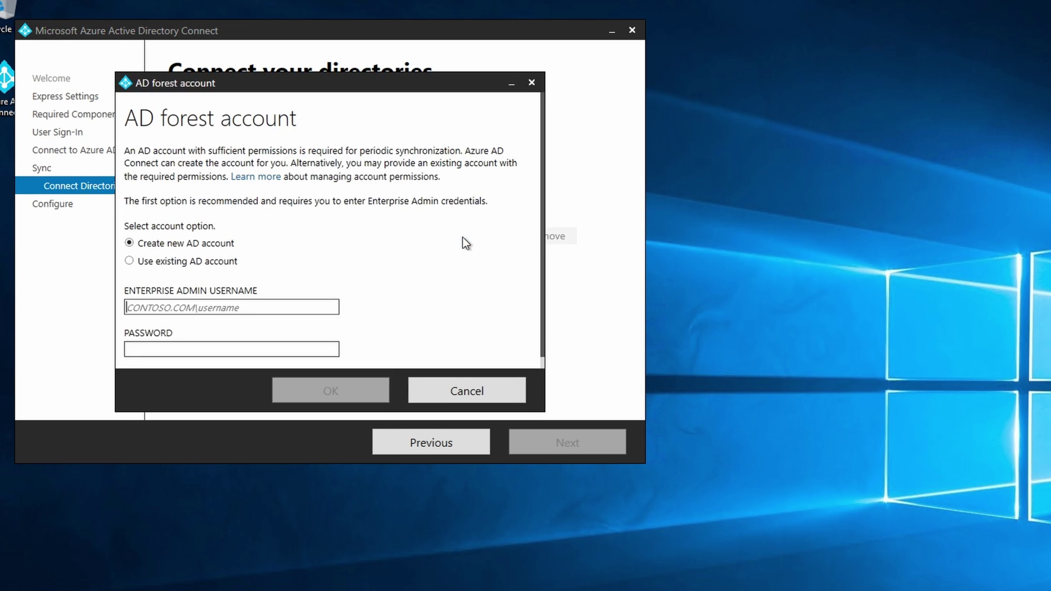
pyautogui.hotkey('ctrl', 'v')
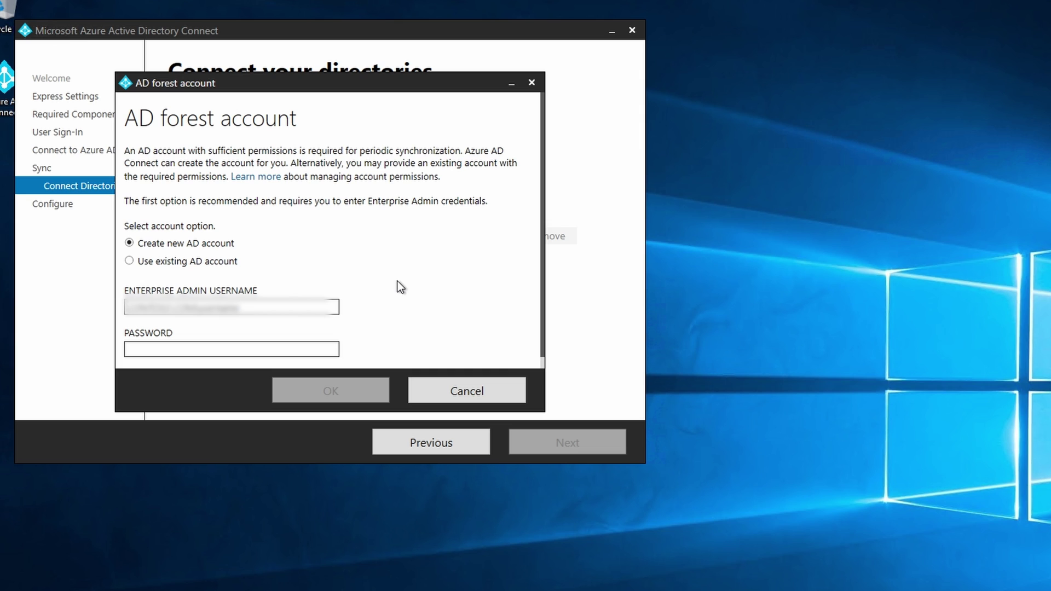
pyautogui.write('C')
pyautogui.write('IRALTOS.COM\\admin')
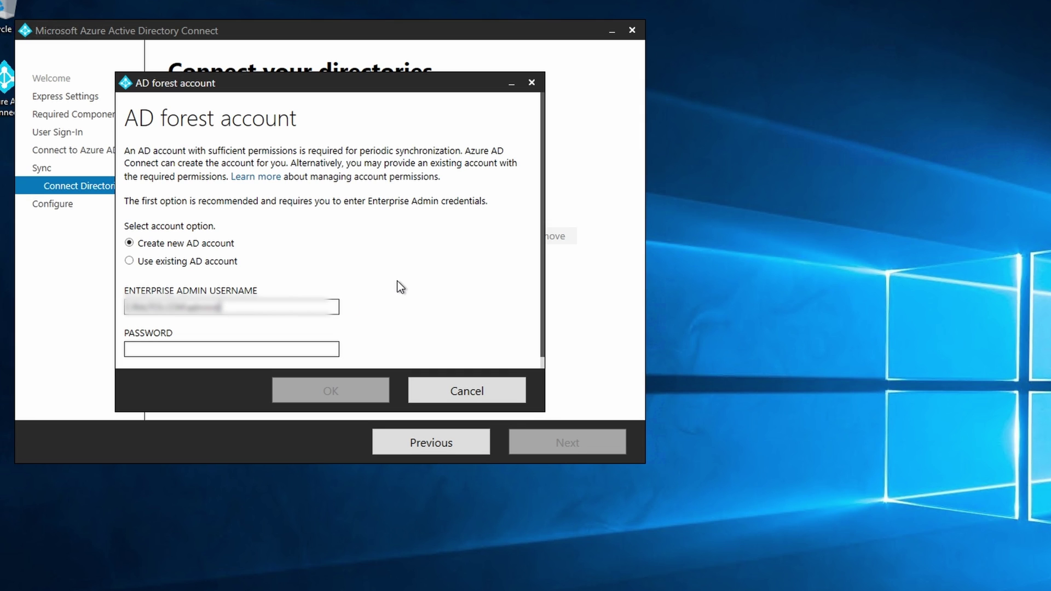
pyautogui.write('istrator')
pyautogui.press('Tab')
pyautogui.write('•••••••••')
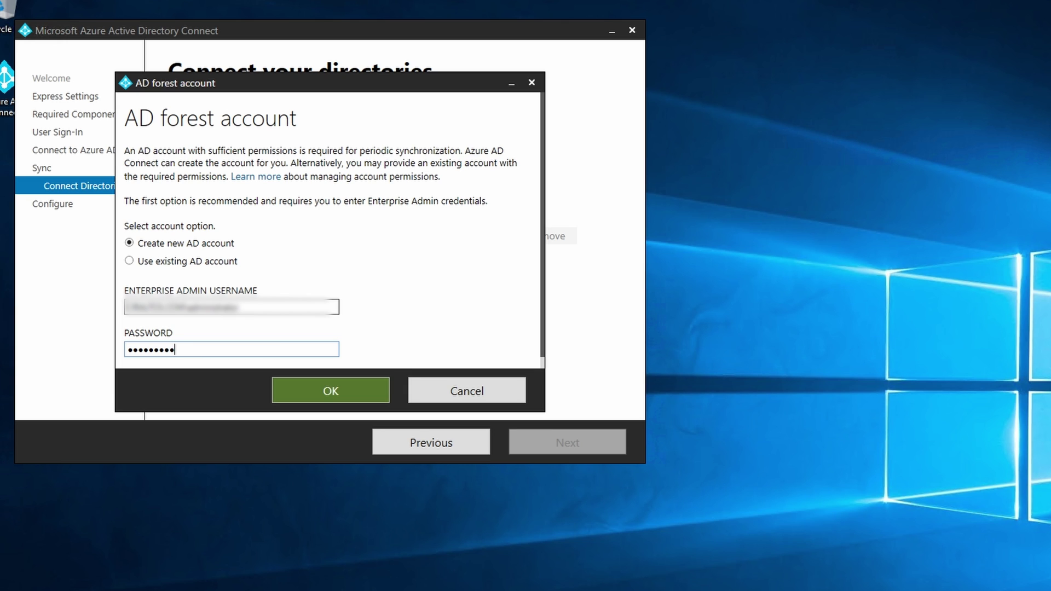
pyautogui.click(321, 383)
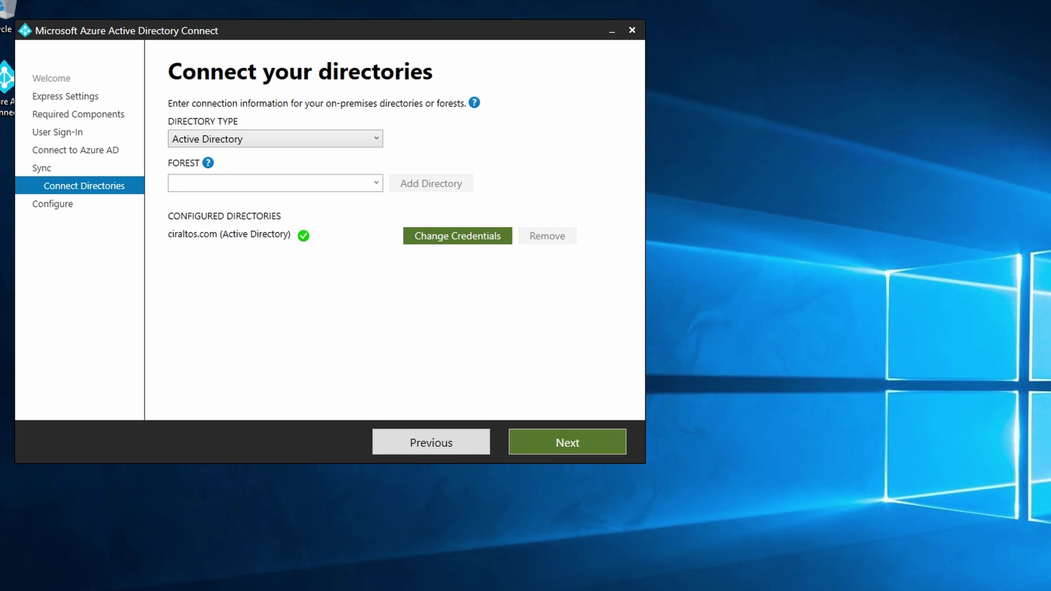
# Select the ciraltos.com forest and install the configuration with synchronization start and staging mode enabled.
pyautogui.click(377, 184)
pyautogui.click(340, 202)
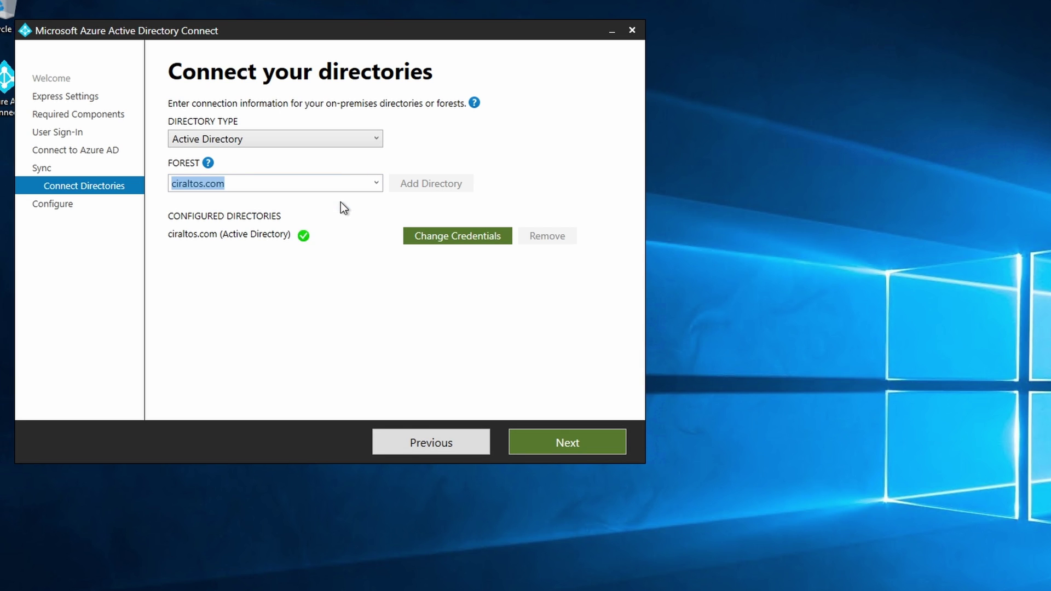
pyautogui.click(571, 443)
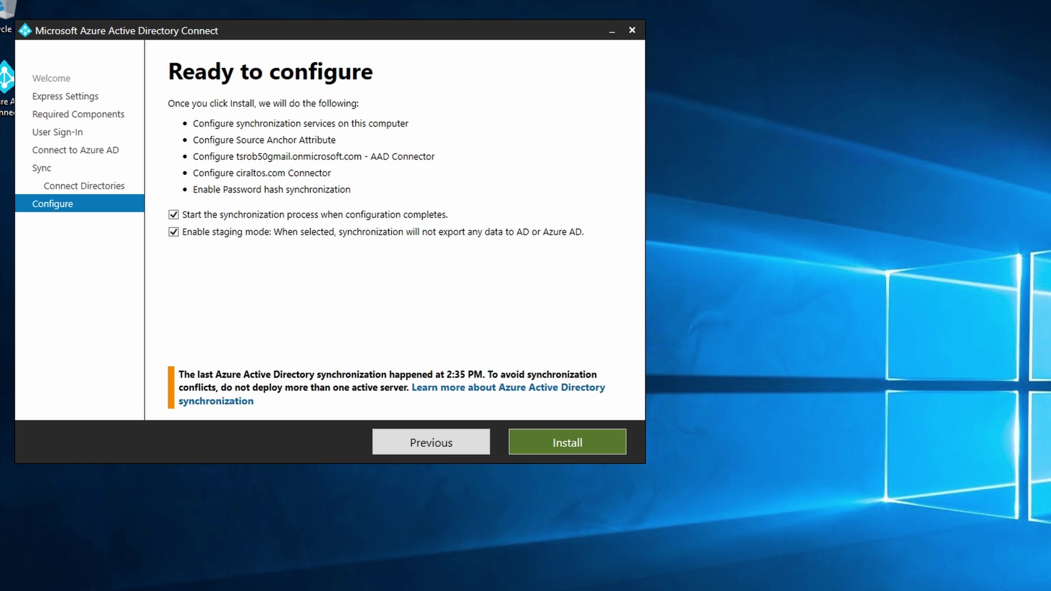
pyautogui.click(602, 449)
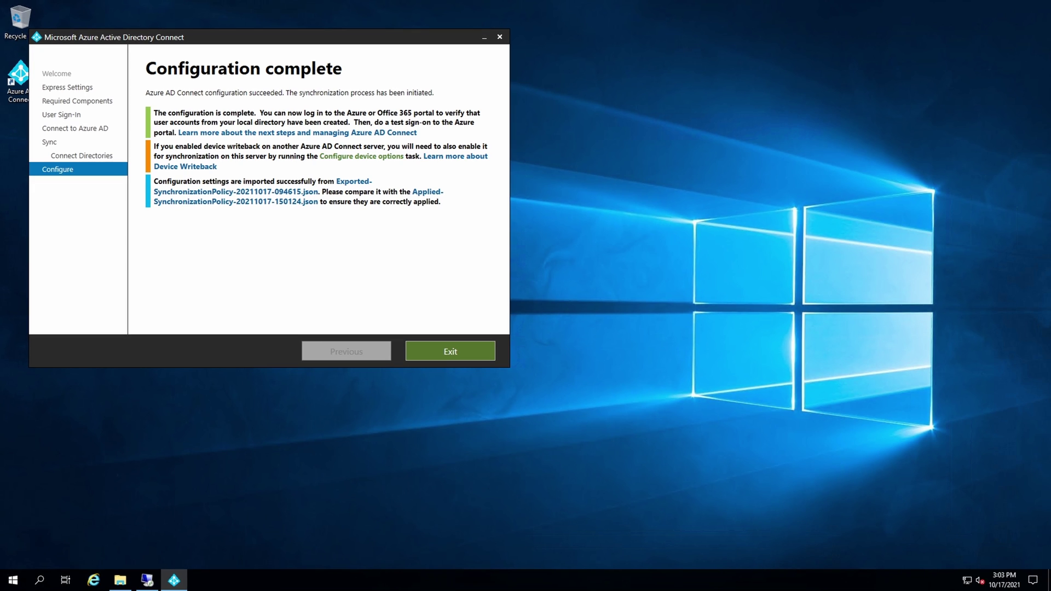
# Exit the completed setup wizard and download AzureADConnectSyncDocumenter.zip v1.20.0917.0 from the releases of Microsoft's AADConnectConfigDocumenter GitHub repository.
pyautogui.click(462, 353)
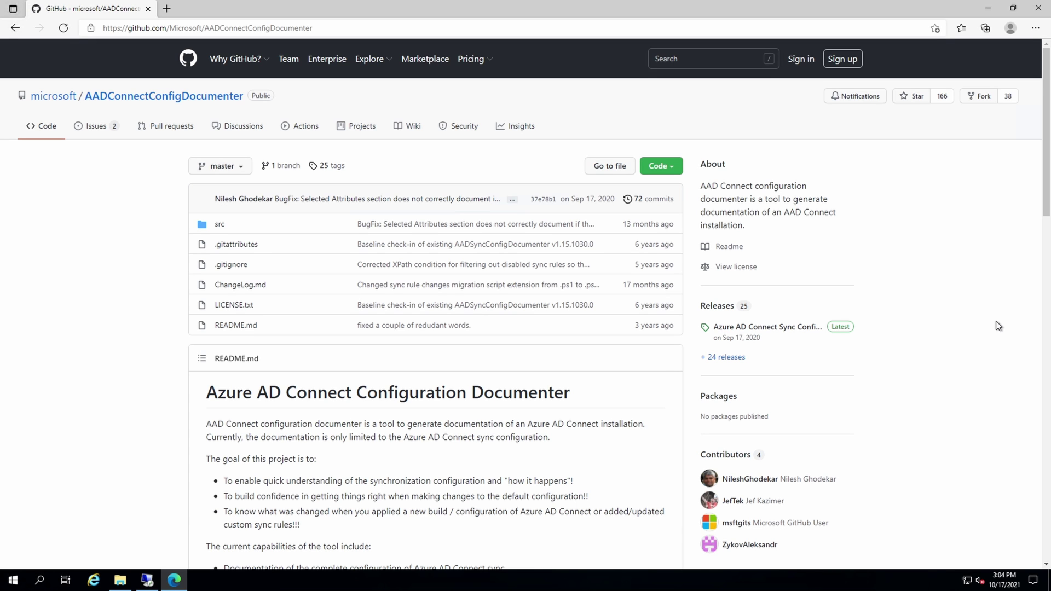
pyautogui.scroll(-3, 589, 289)
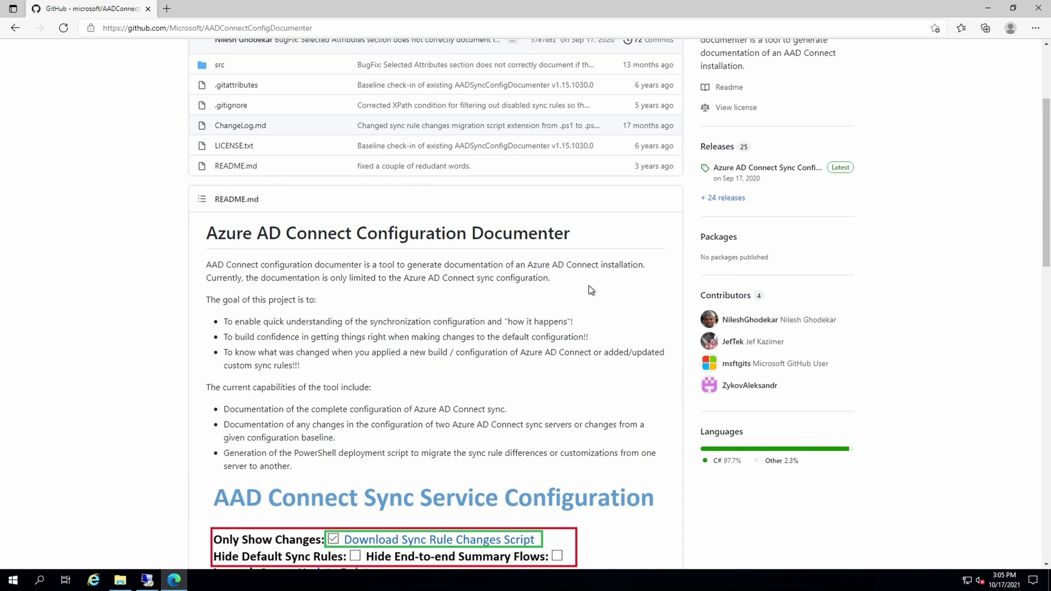
pyautogui.scroll(-2, 589, 290)
pyautogui.scroll(-5, 589, 289)
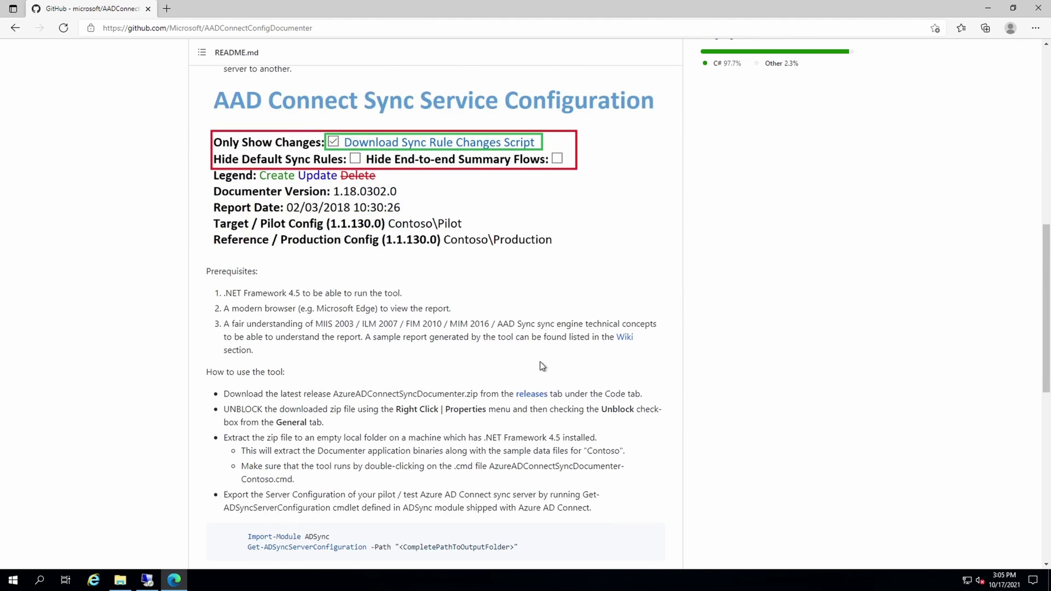
pyautogui.click(534, 394)
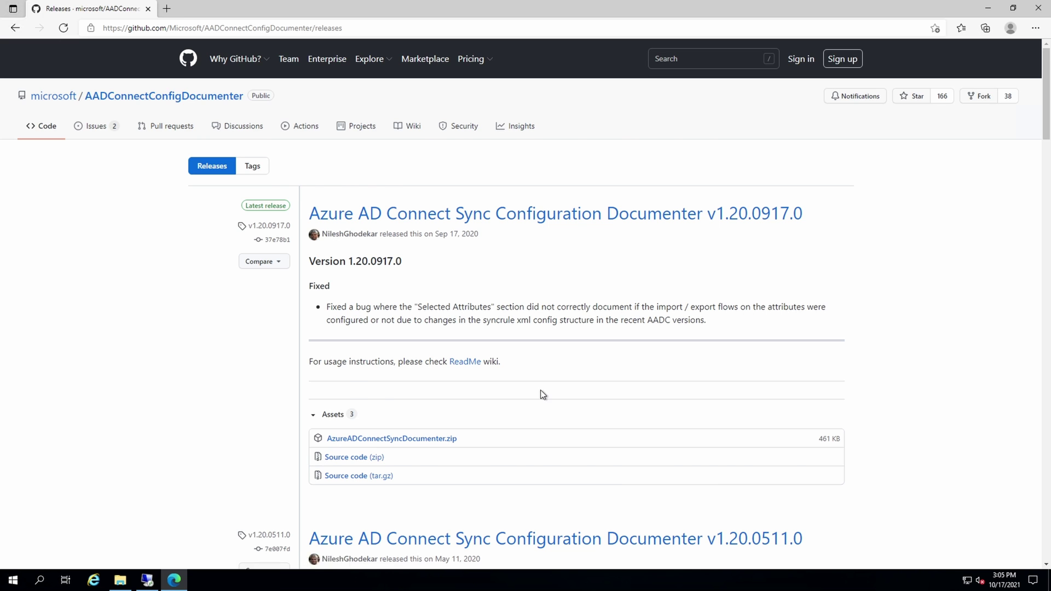
pyautogui.scroll(-1, 541, 389)
pyautogui.click(423, 362)
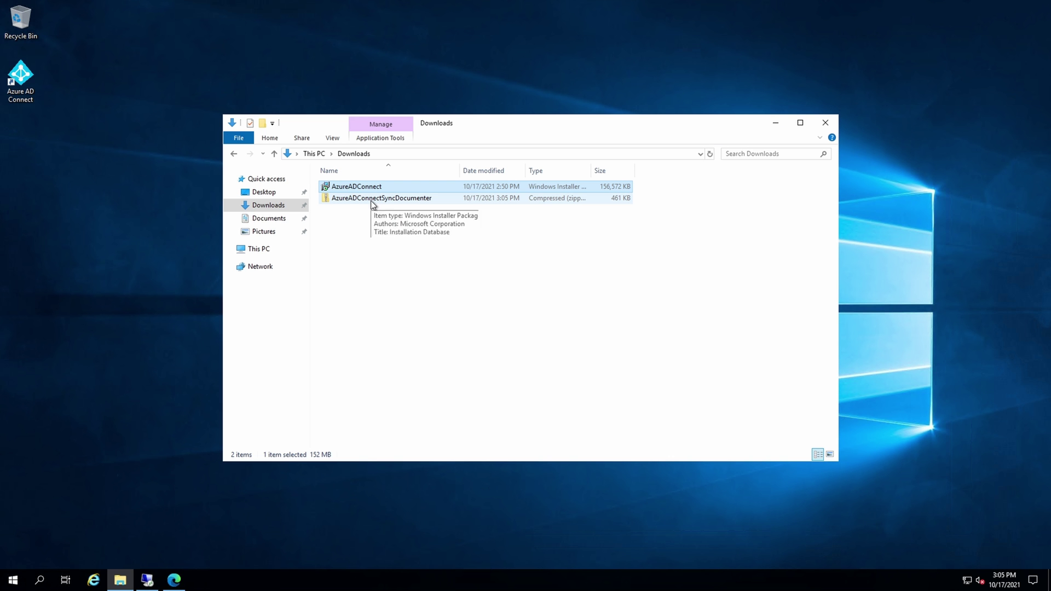
# Extract the AzureADConnectSyncDocumenter zip into an AzureADConnectSyncDocumenter folder in Downloads and show the extracted files.
pyautogui.rightClick(366, 198)
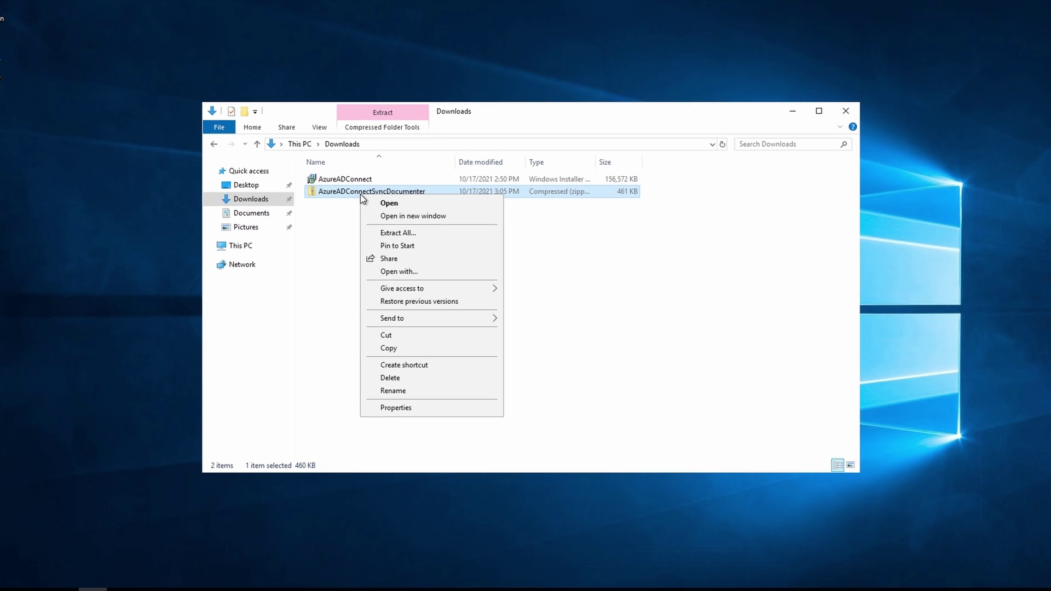
pyautogui.click(427, 232)
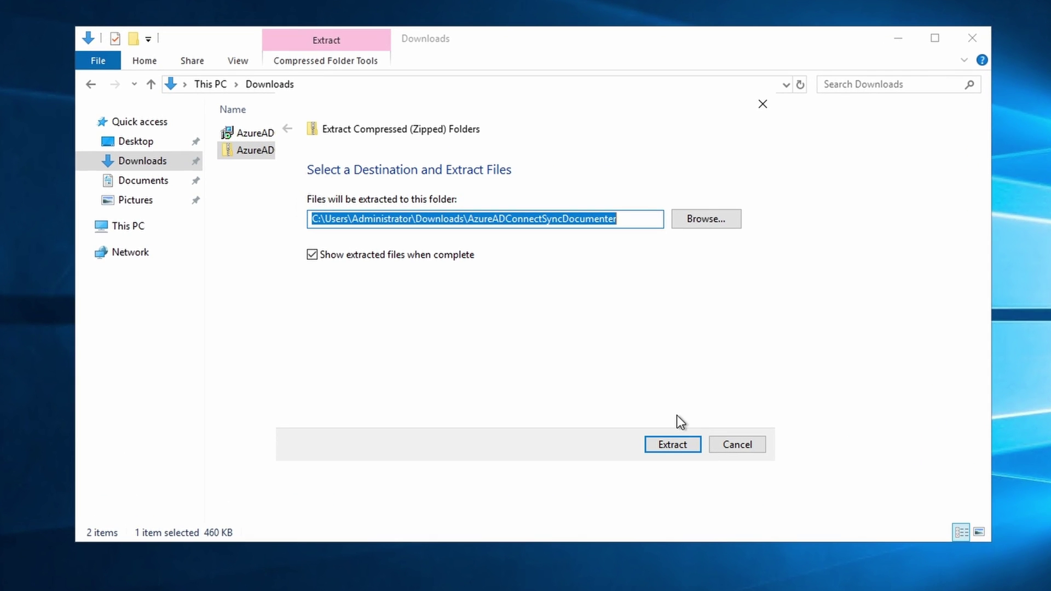
pyautogui.click(685, 442)
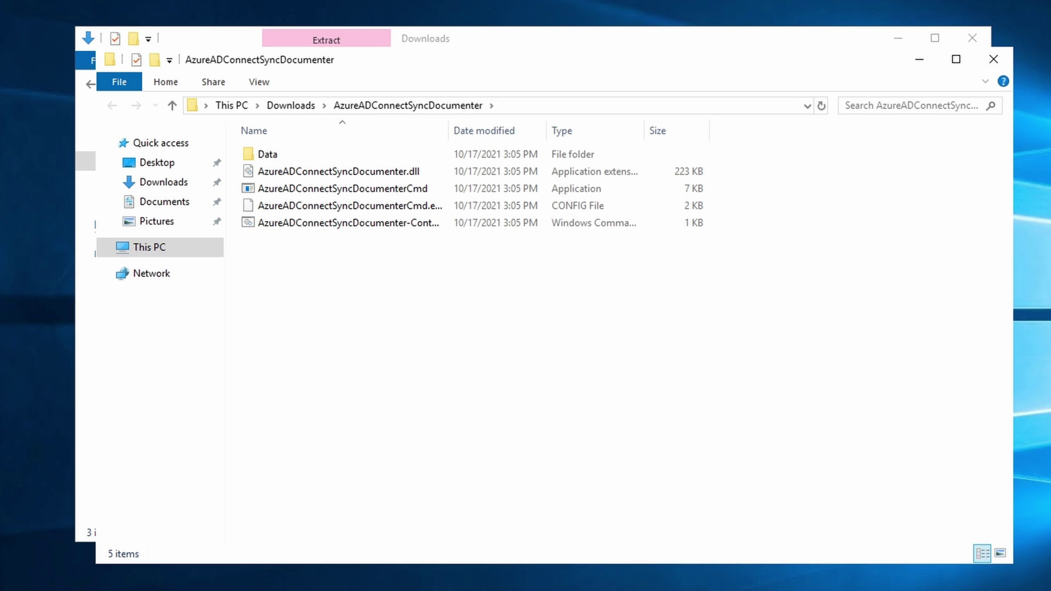
# Examine the sample folder structure under Data, Contoso and Pilot in the extracted documenter files.
pyautogui.doubleClick(265, 156)
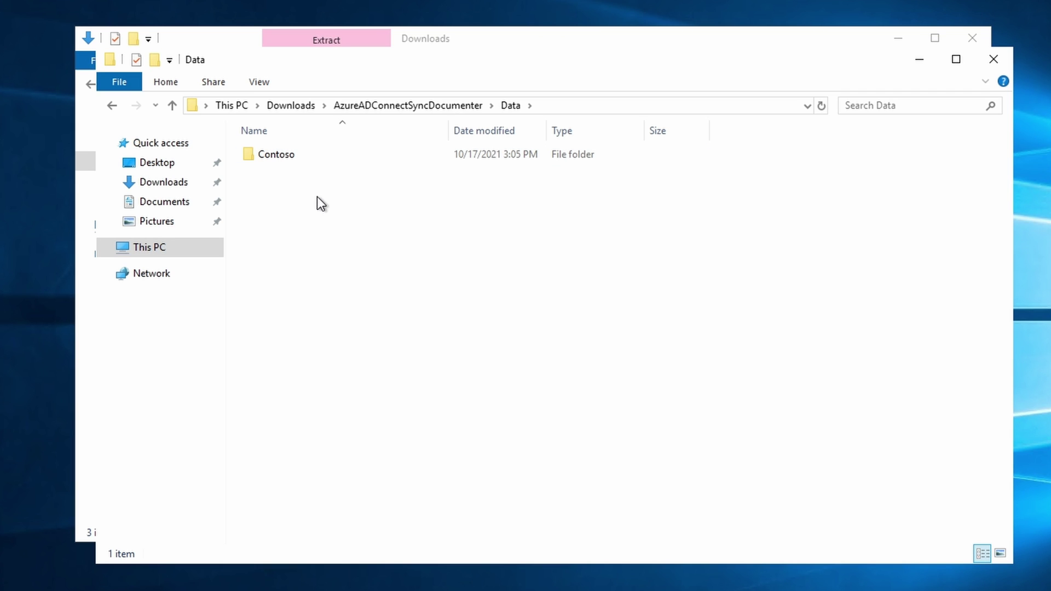
pyautogui.doubleClick(292, 160)
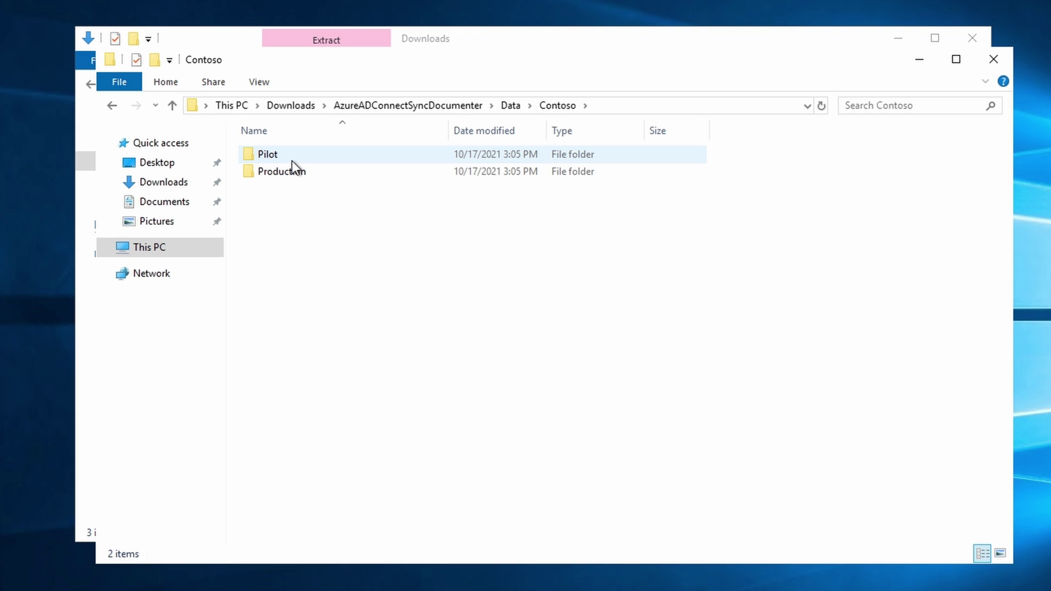
pyautogui.doubleClick(291, 159)
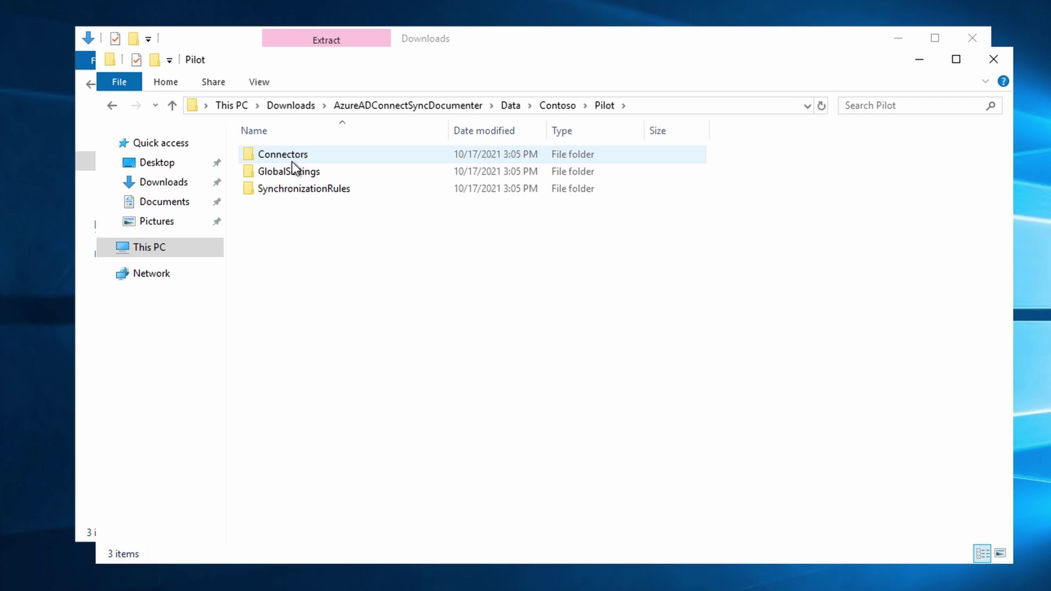
# Create a folder named Ciraltos in the documenter's Data folder.
pyautogui.click(500, 110)
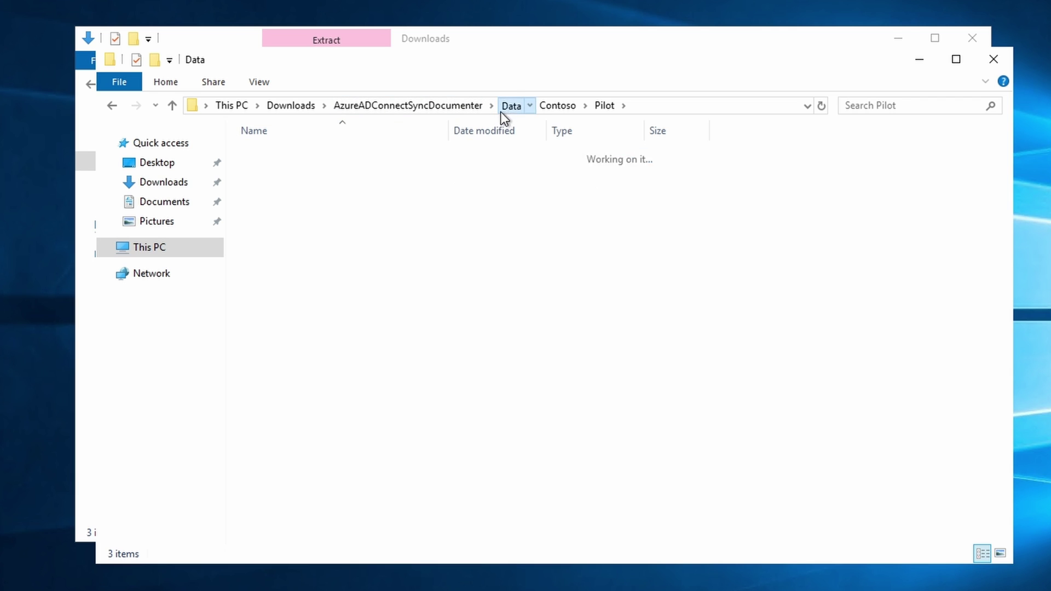
pyautogui.rightClick(303, 215)
pyautogui.moveTo(454, 396)
pyautogui.click(560, 397)
pyautogui.write('Ciraltos')
pyautogui.press('Return')
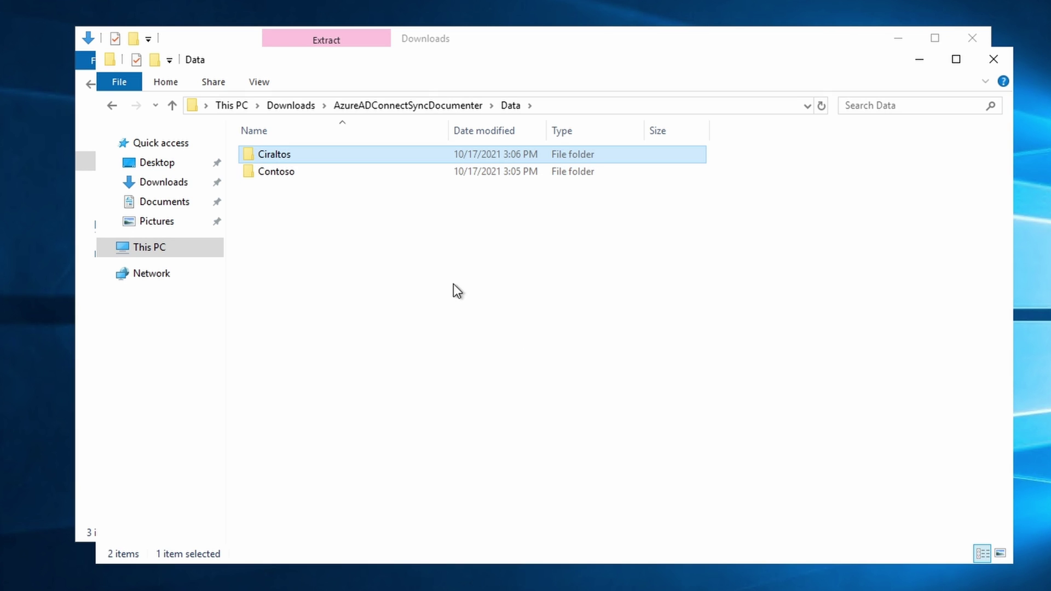
# Create a folder named Pilot inside the Ciraltos folder.
pyautogui.doubleClick(357, 159)
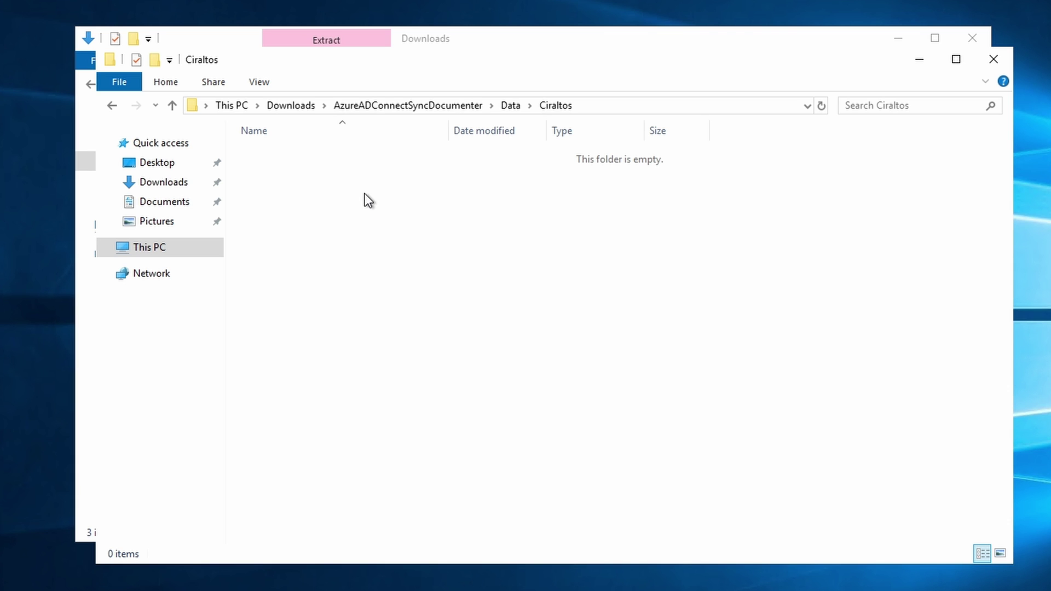
pyautogui.rightClick(334, 210)
pyautogui.moveTo(495, 406)
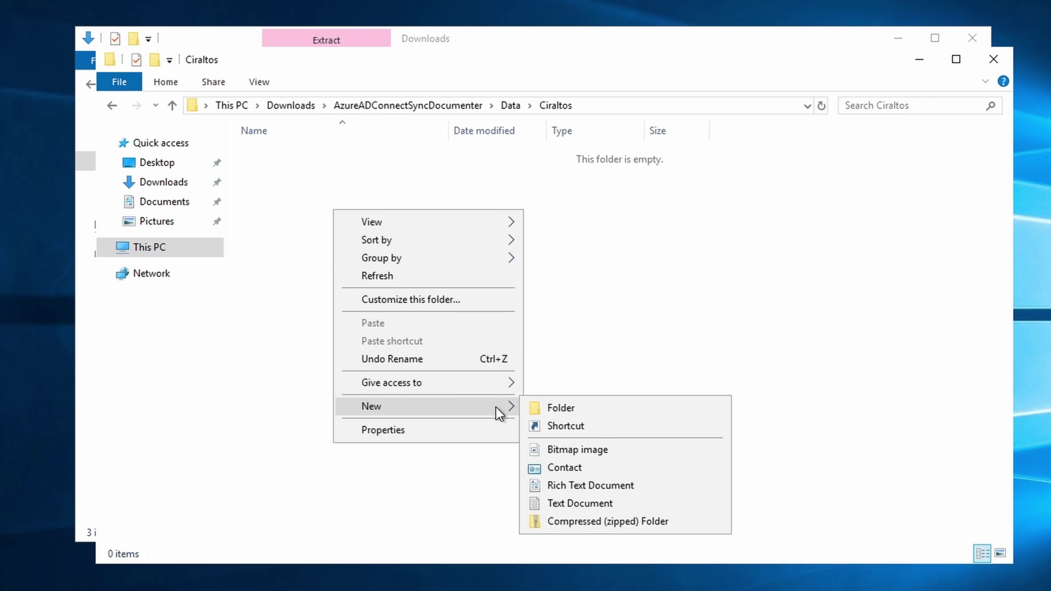
pyautogui.click(578, 411)
pyautogui.press('BackSpace')
pyautogui.write('Pilot')
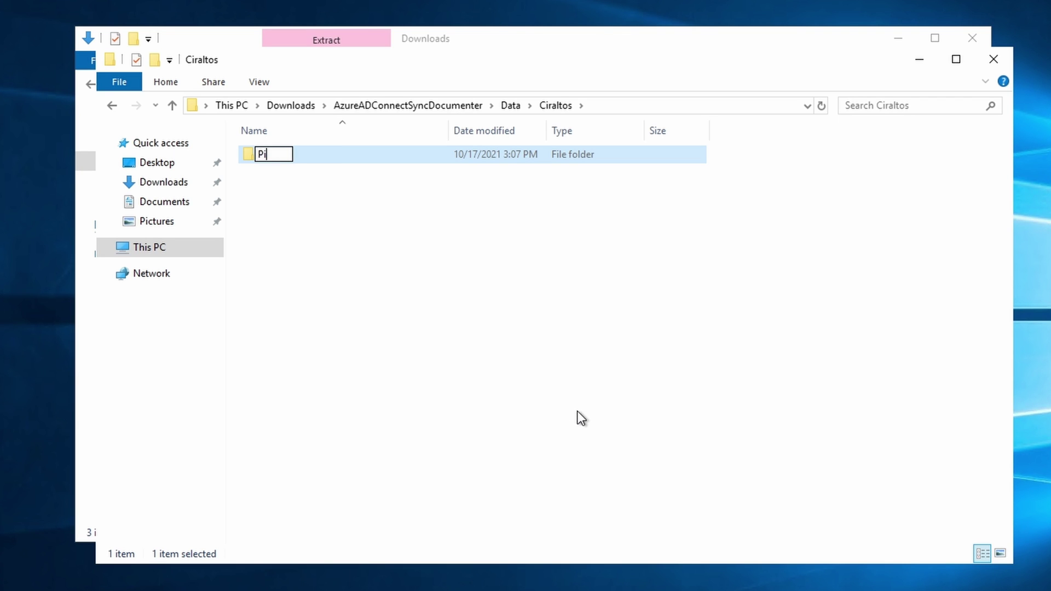
pyautogui.press('Return')
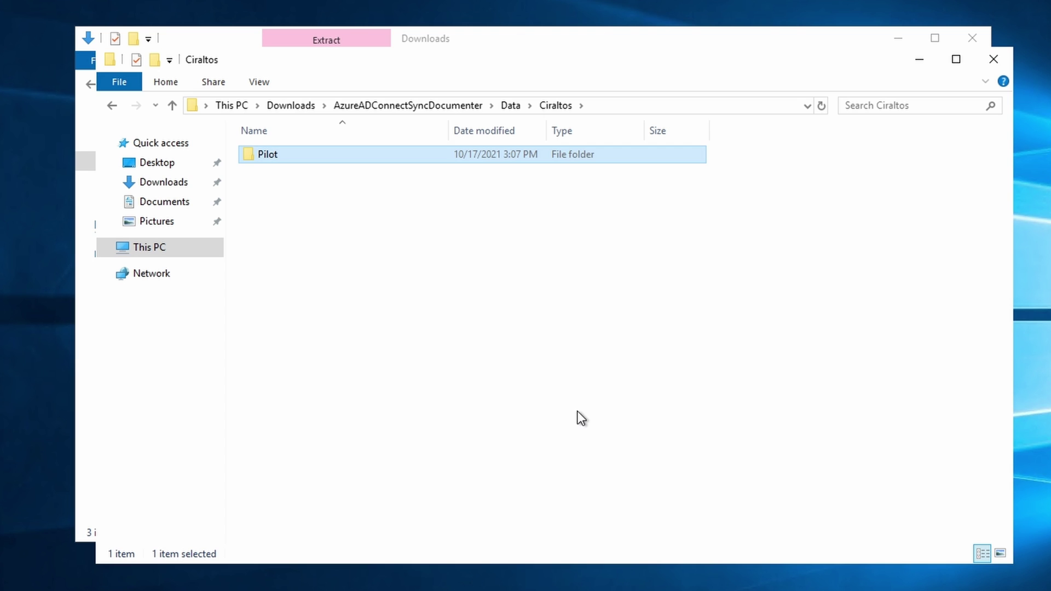
# Add a second folder named Production inside the Ciraltos folder.
pyautogui.rightClick(498, 325)
pyautogui.moveTo(609, 519)
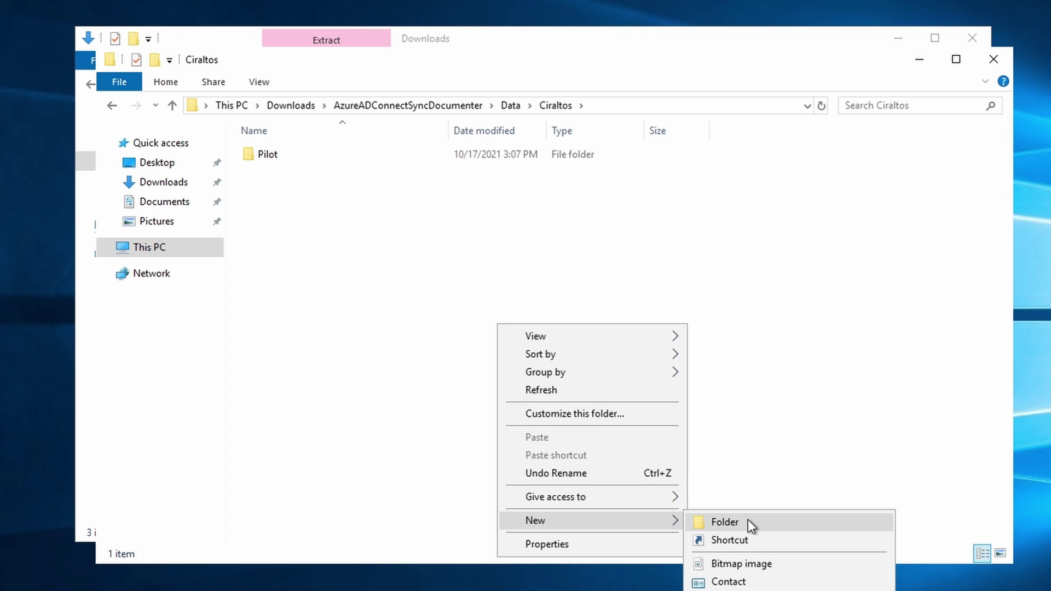
pyautogui.click(748, 520)
pyautogui.write('Production')
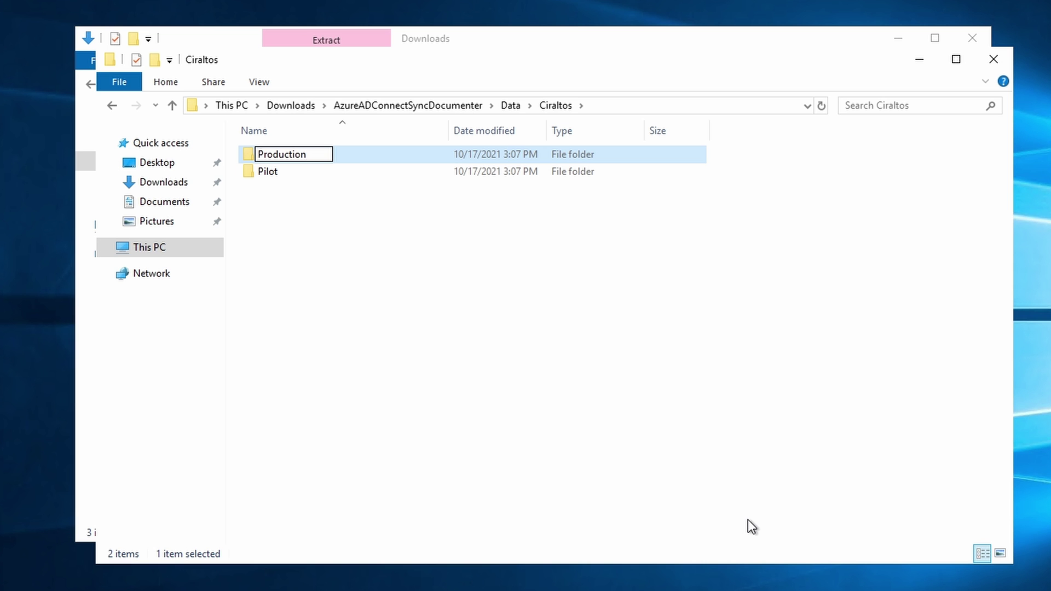
pyautogui.press('Return')
pyautogui.click(390, 248)
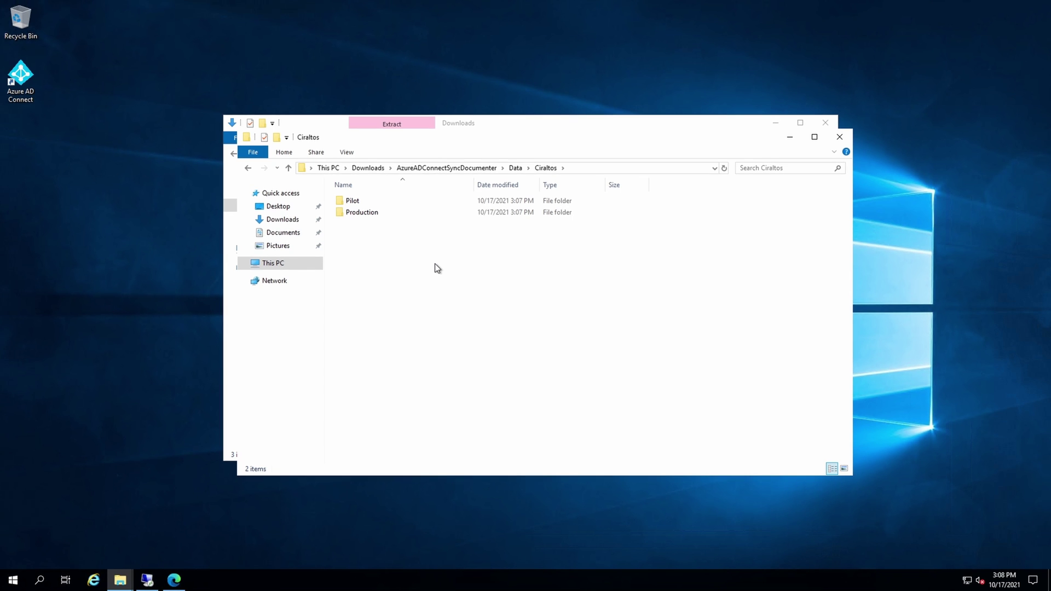
# In Windows PowerShell, run Get-ADSyncServerConfiguration -Path "C:\Users\Administrator\Downloads\AzureADConnectSyncDocumenter\Data\Ciraltos\Pilot".
pyautogui.click(39, 580)
pyautogui.write('power')
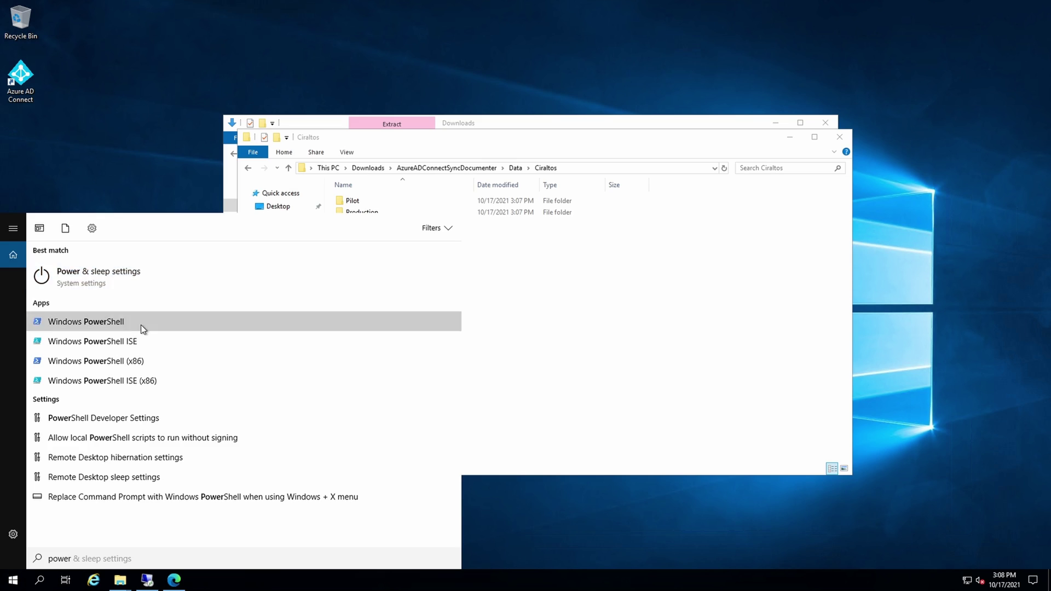
pyautogui.click(140, 323)
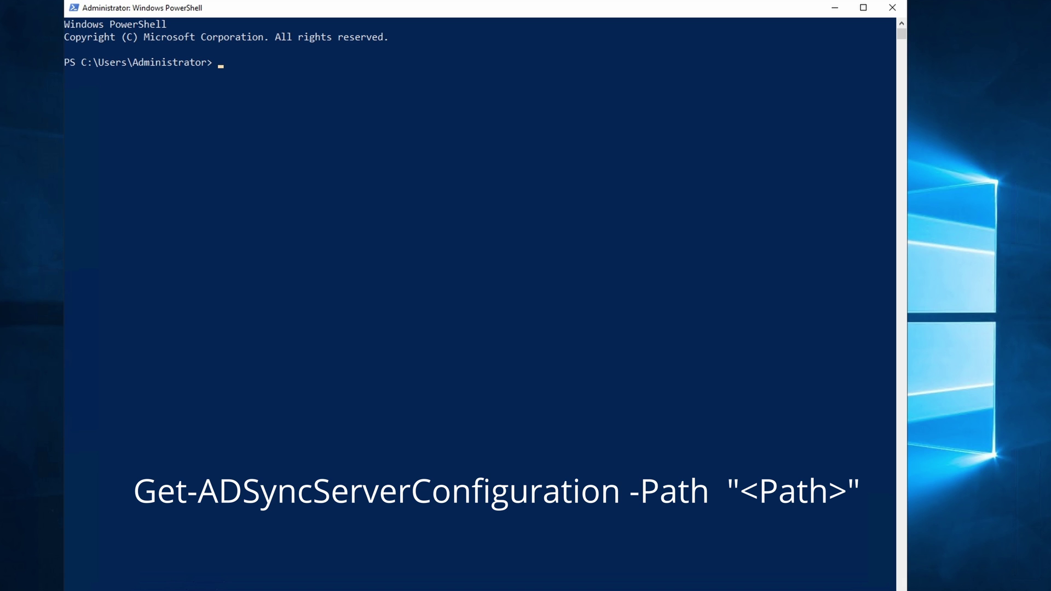
pyautogui.rightClick(777, 305)
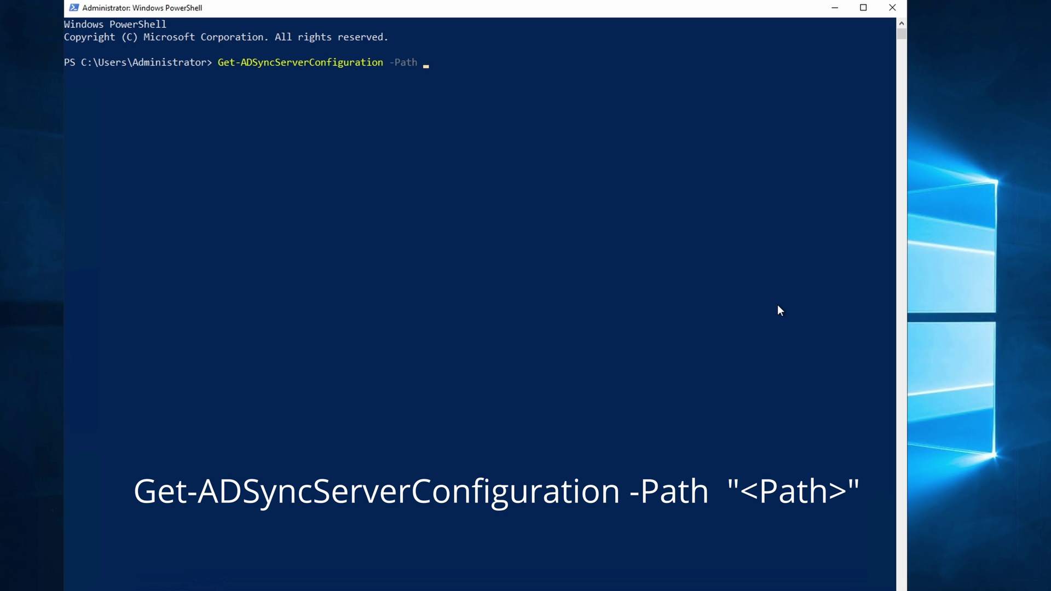
pyautogui.click(743, 106)
pyautogui.rightClick(743, 107)
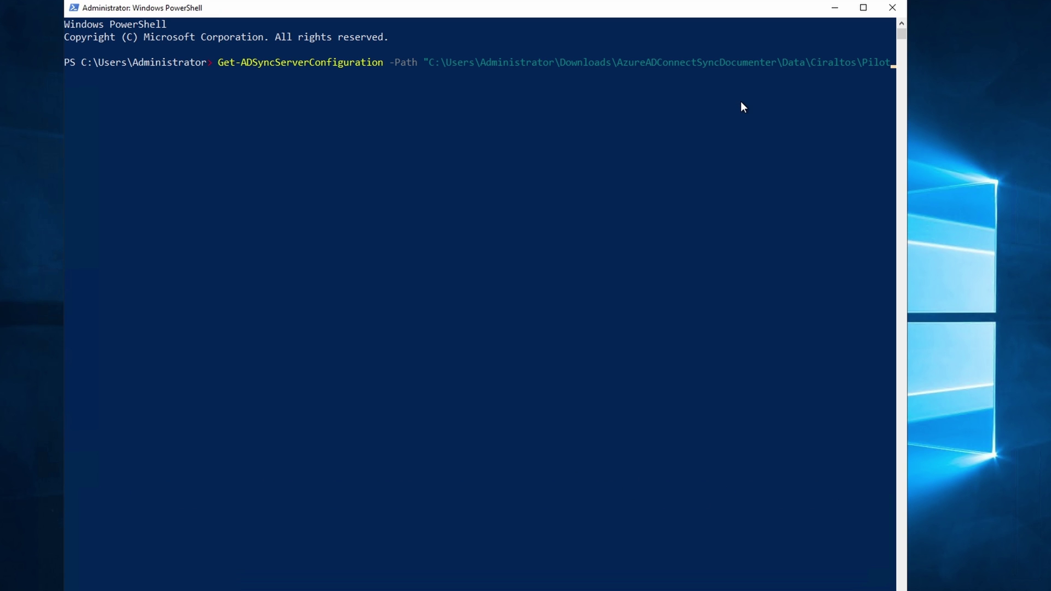
pyautogui.write('"')
pyautogui.press('Return')
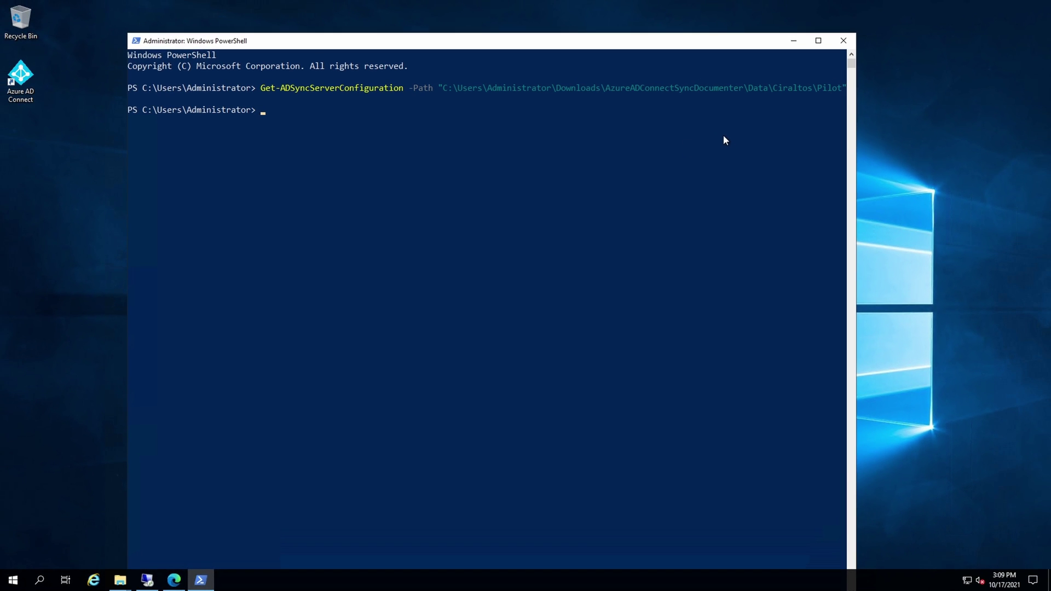
# Switch to File Explorer and check the exported configuration in the Ciraltos Pilot folder.
pyautogui.click(121, 580)
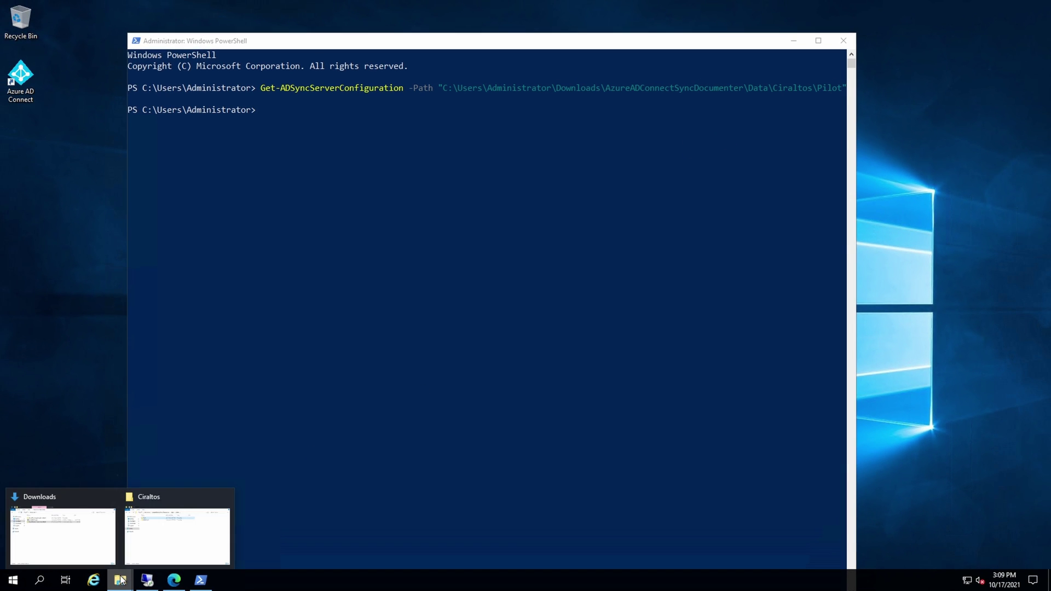
pyautogui.click(132, 555)
pyautogui.click(432, 183)
pyautogui.doubleClick(417, 187)
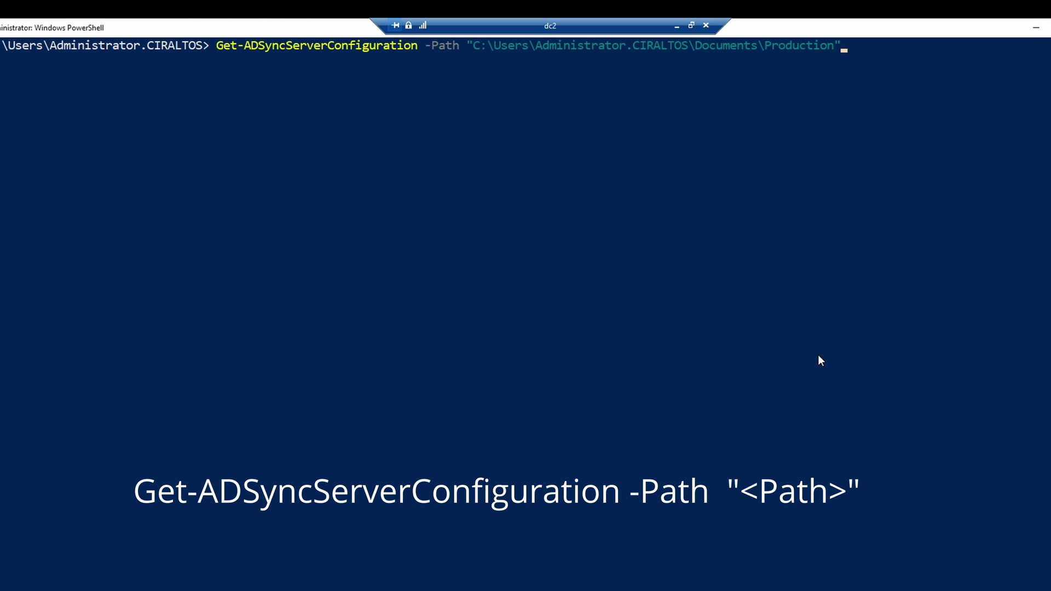
# On dc2, run Get-ADSyncServerConfiguration -Path "C:\Users\Administrator.CIRALTOS\Documents\Production" and copy the exported Connectors, GlobalSettings and SynchronizationRules folders.
pyautogui.press('Return')
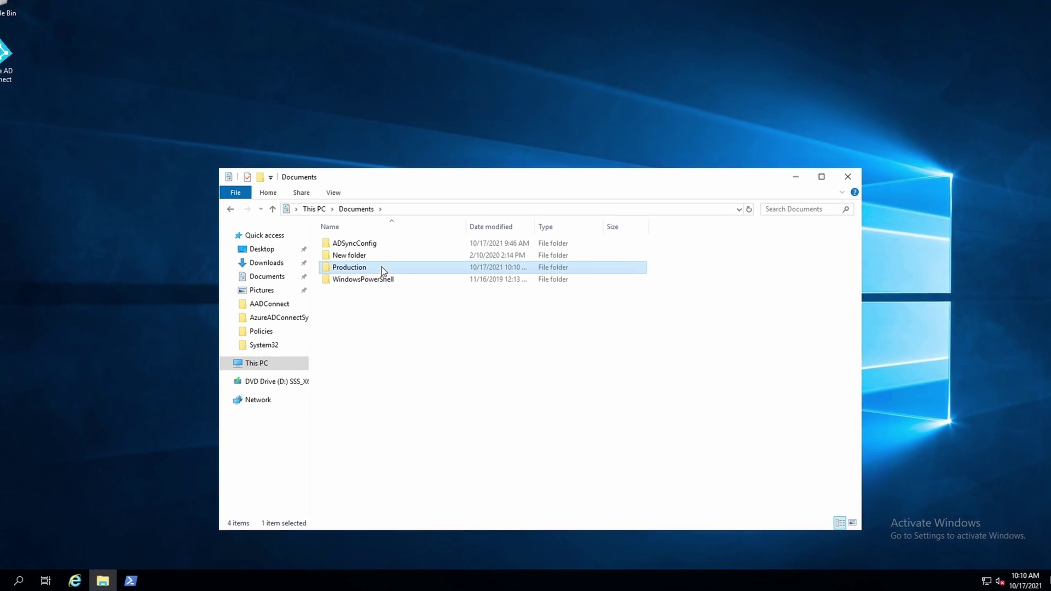
pyautogui.doubleClick(386, 273)
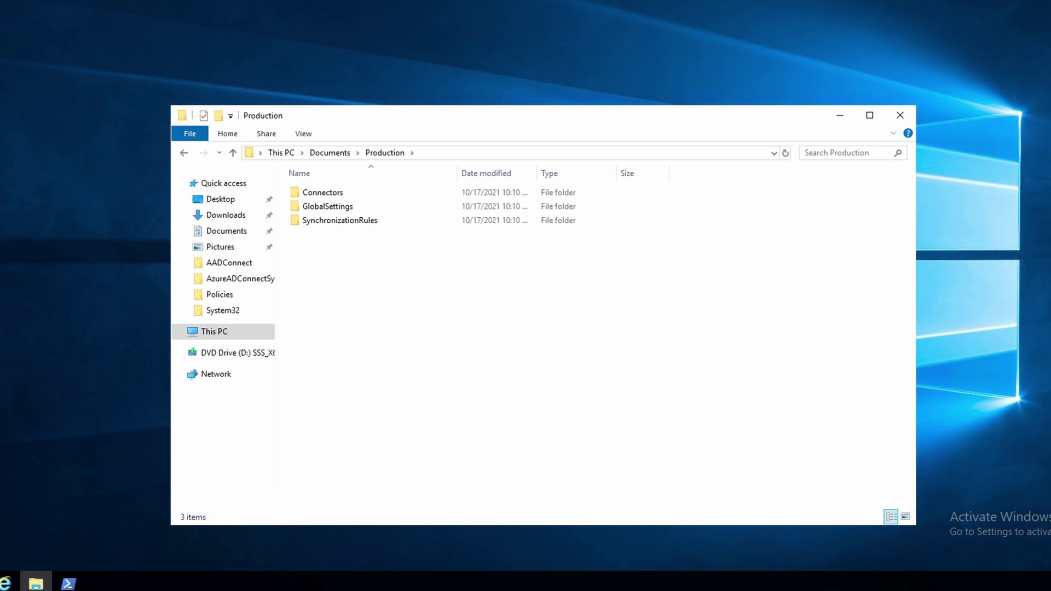
pyautogui.moveTo(444, 306); pyautogui.dragTo(319, 195)
pyautogui.rightClick(318, 195)
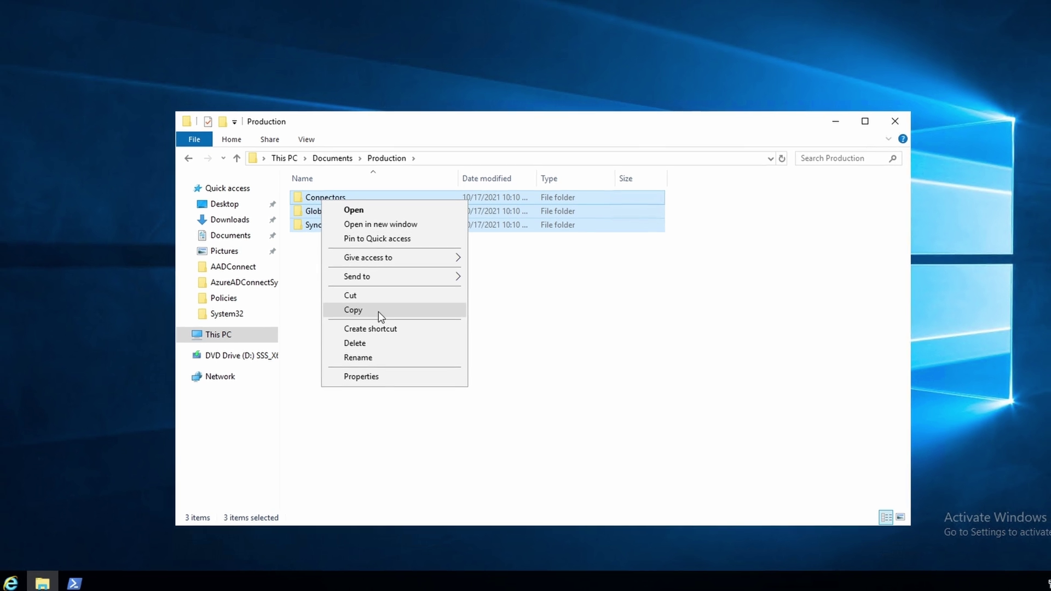
pyautogui.click(379, 307)
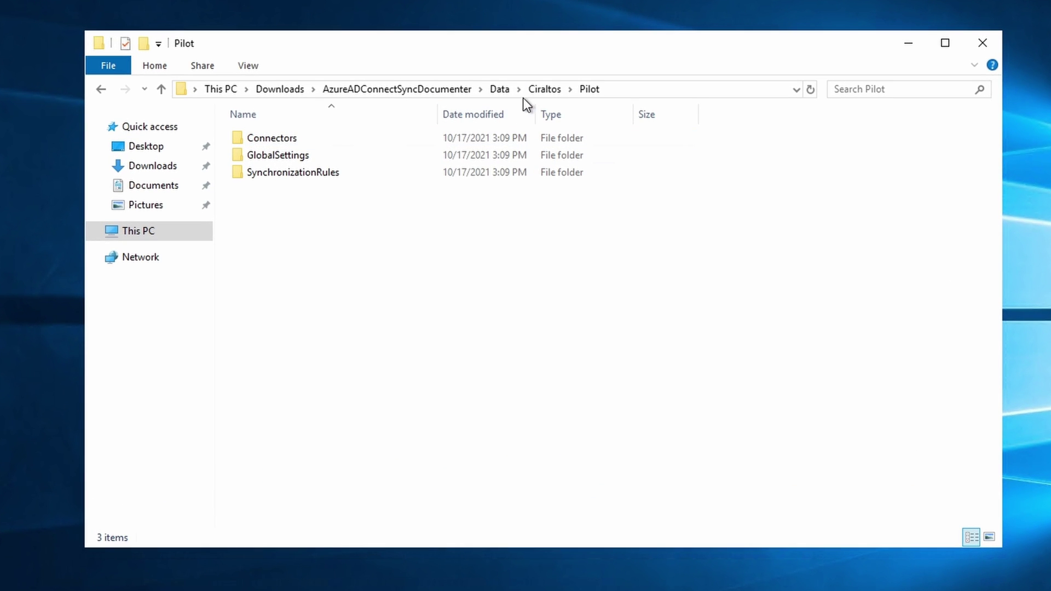
# On the new server, paste the copied configuration folders into the Production folder under Data\Ciraltos.
pyautogui.click(547, 90)
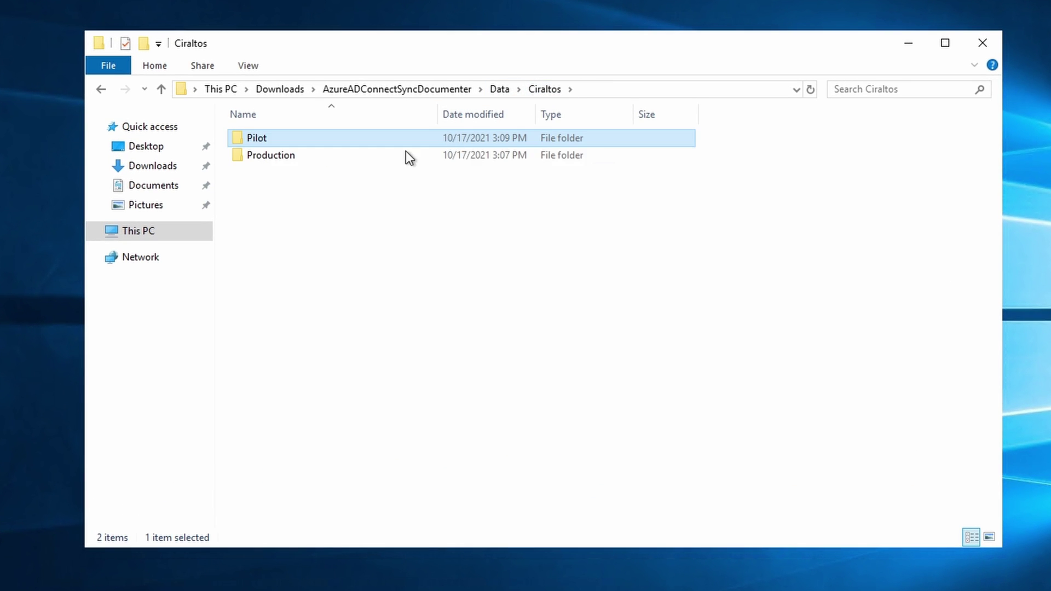
pyautogui.doubleClick(336, 163)
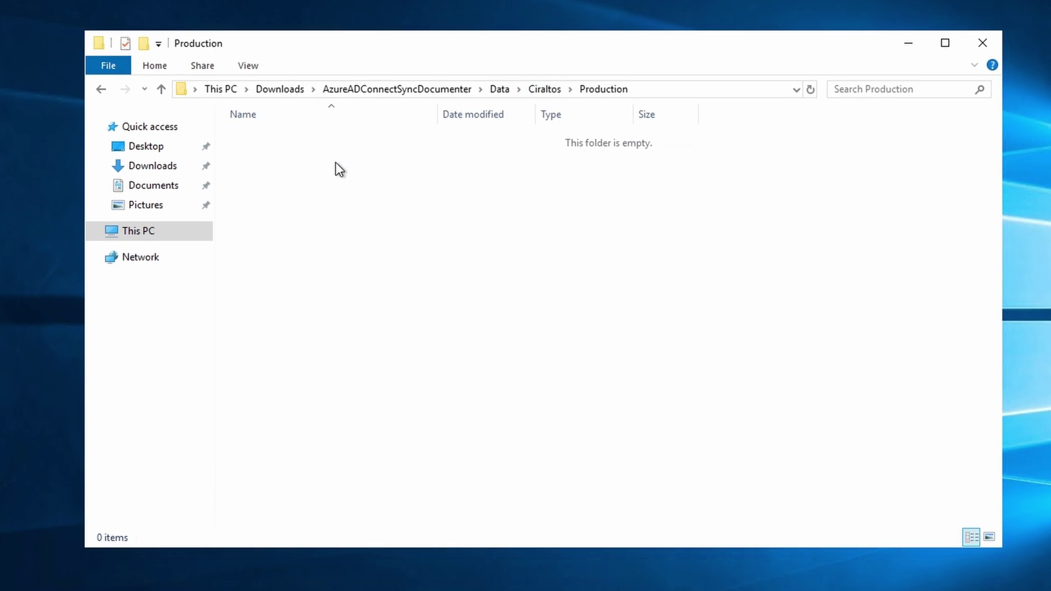
pyautogui.rightClick(350, 224)
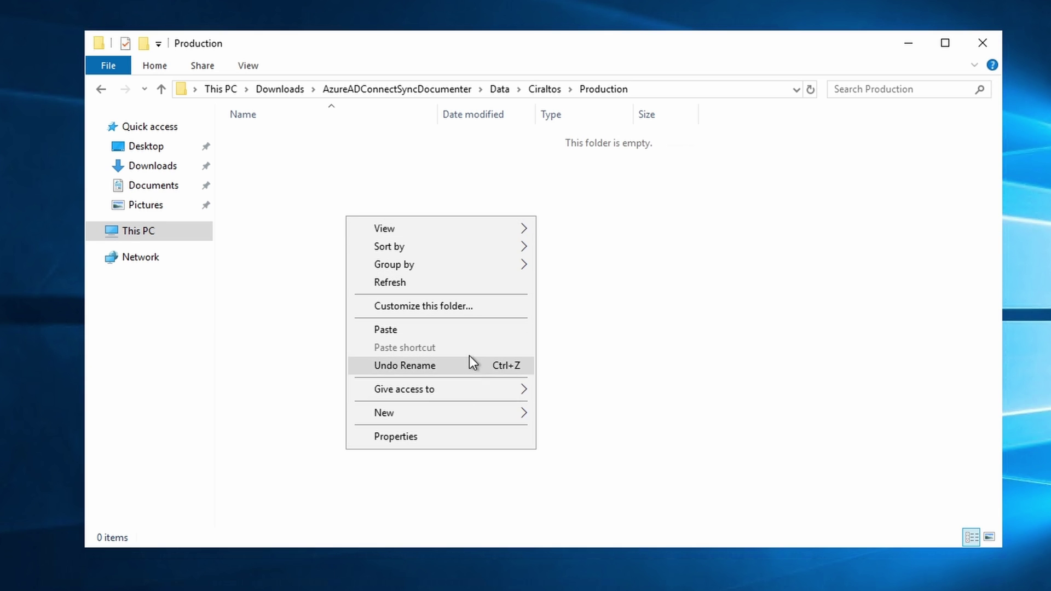
pyautogui.click(472, 331)
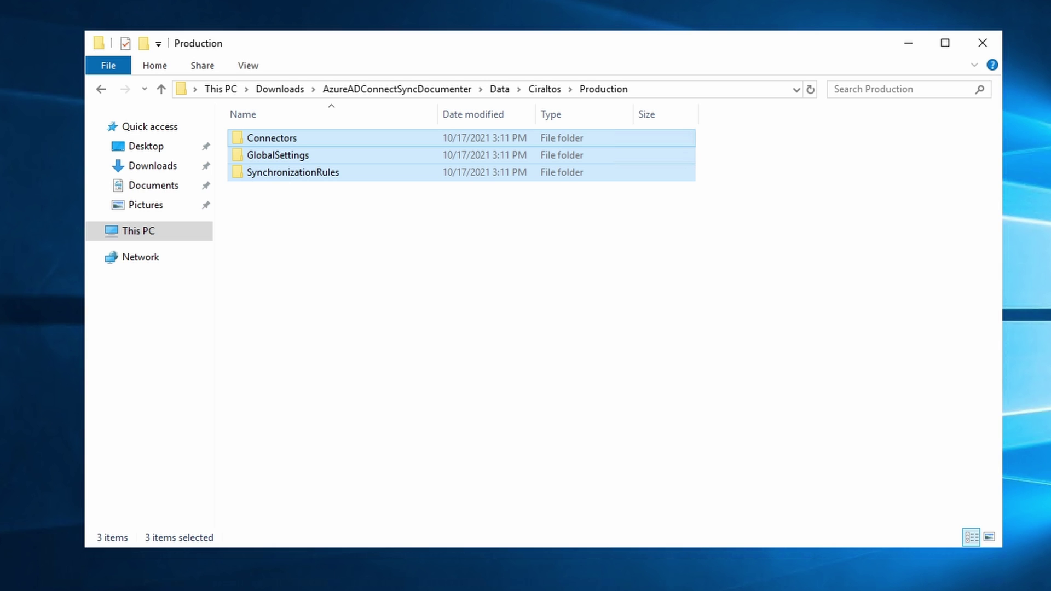
# Return to the AzureADConnectSyncDocumenter folder, widen its Name column and show file name extensions.
pyautogui.click(415, 88)
pyautogui.moveTo(443, 116); pyautogui.dragTo(505, 120)
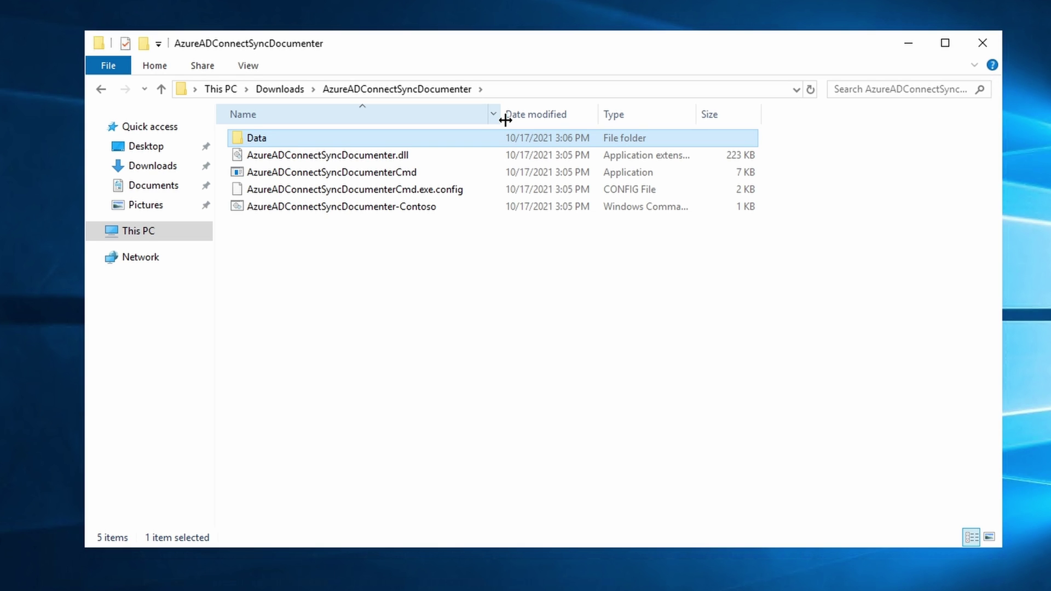
pyautogui.click(248, 64)
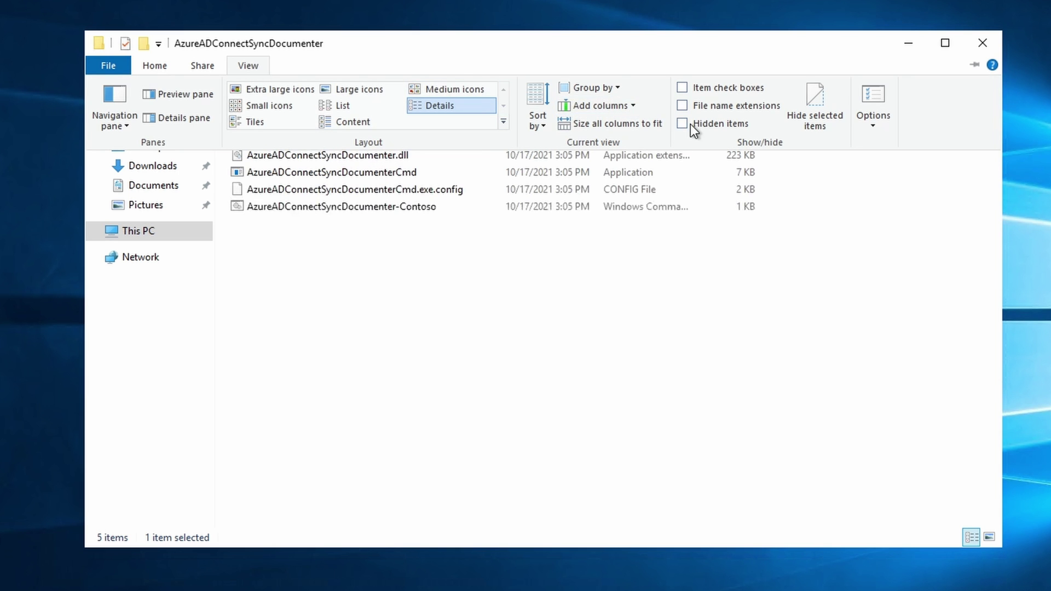
pyautogui.click(683, 106)
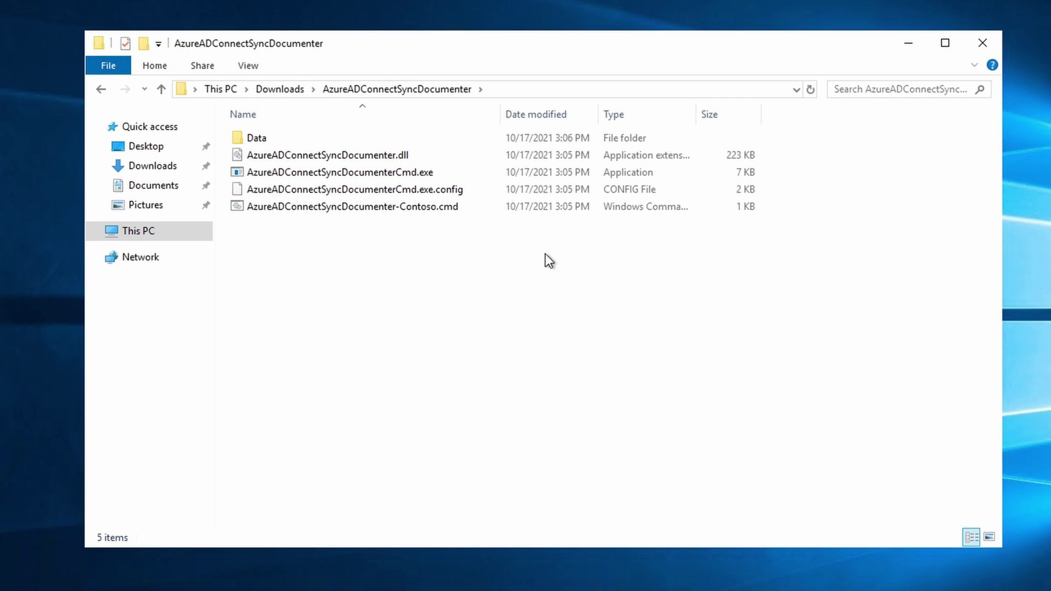
# Duplicate AzureADConnectSyncDocumenter-Contoso.cmd within the same folder.
pyautogui.rightClick(441, 206)
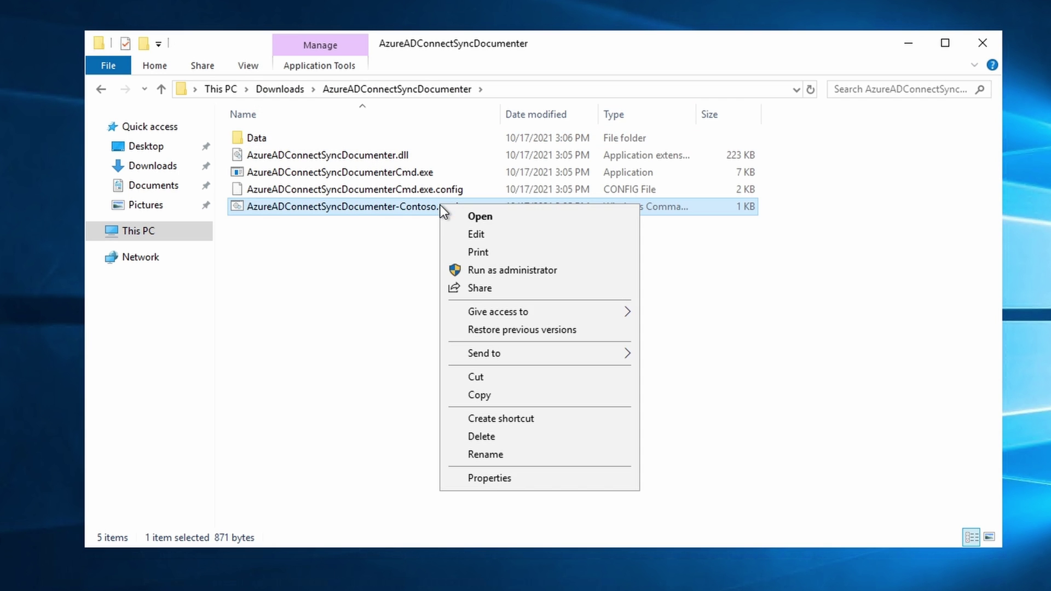
pyautogui.click(514, 391)
pyautogui.rightClick(426, 350)
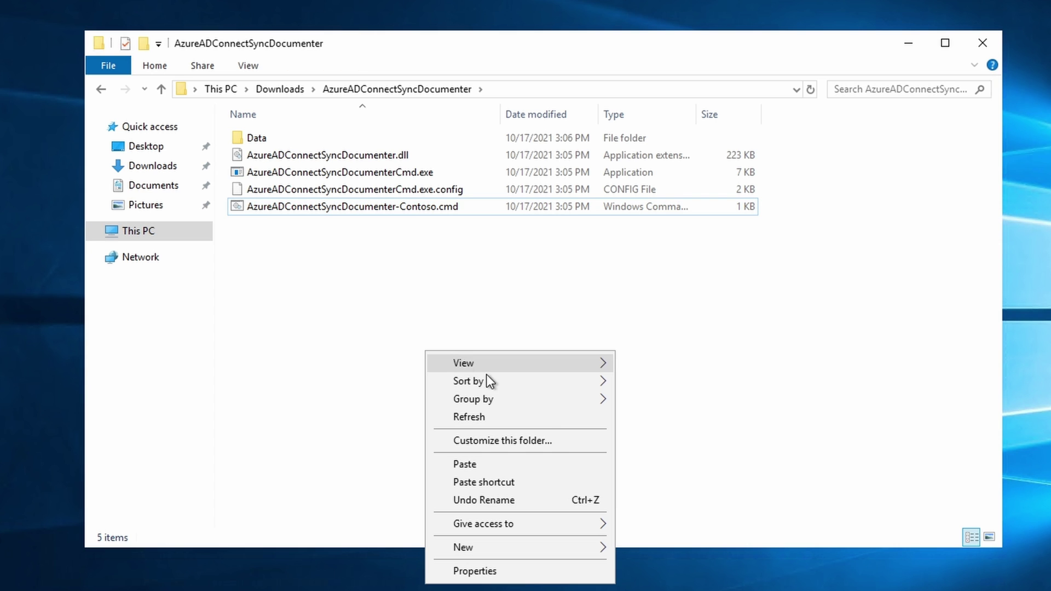
pyautogui.click(542, 465)
# Rename the copied script as AzureADConnectSyncDocumenter-Ciraltos.cmd.
pyautogui.click(461, 208)
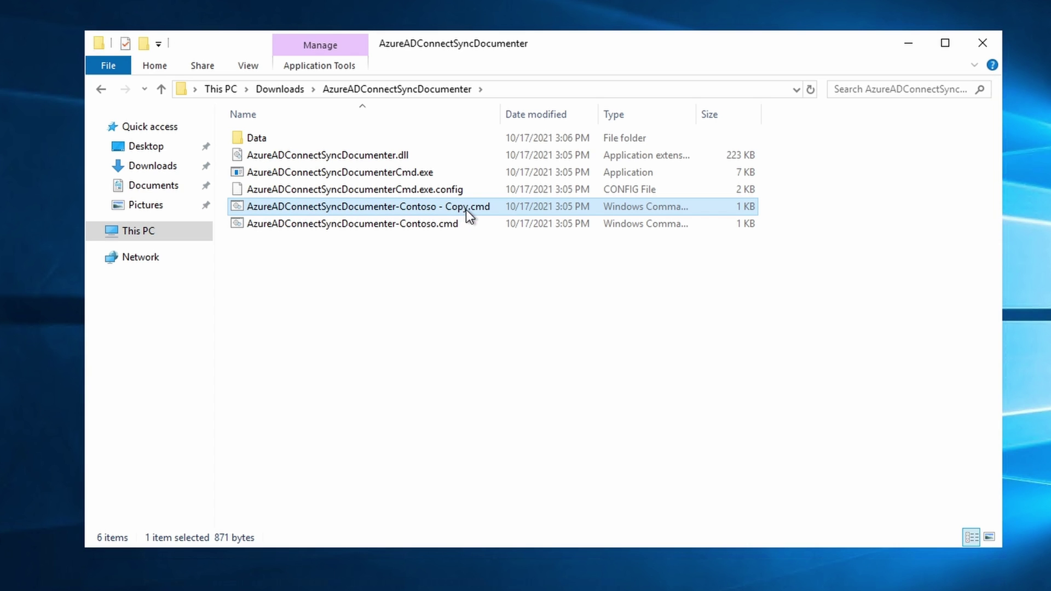
pyautogui.press('Right')
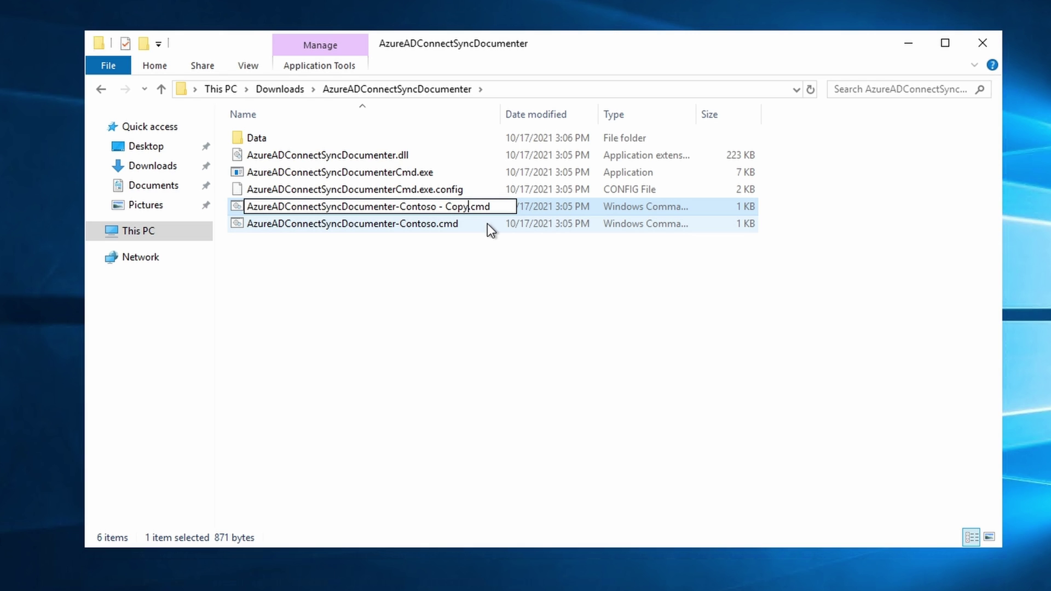
pyautogui.press('BackSpace')
pyautogui.press('BackSpace')
pyautogui.press('BackSpace')
pyautogui.press('BackSpace')
pyautogui.press('BackSpace')
pyautogui.press('BackSpace')
pyautogui.press('BackSpace')
pyautogui.press('BackSpace')
pyautogui.press('BackSpace')
pyautogui.press('BackSpace')
pyautogui.press('BackSpace')
pyautogui.press('BackSpace')
pyautogui.write('iraltos')
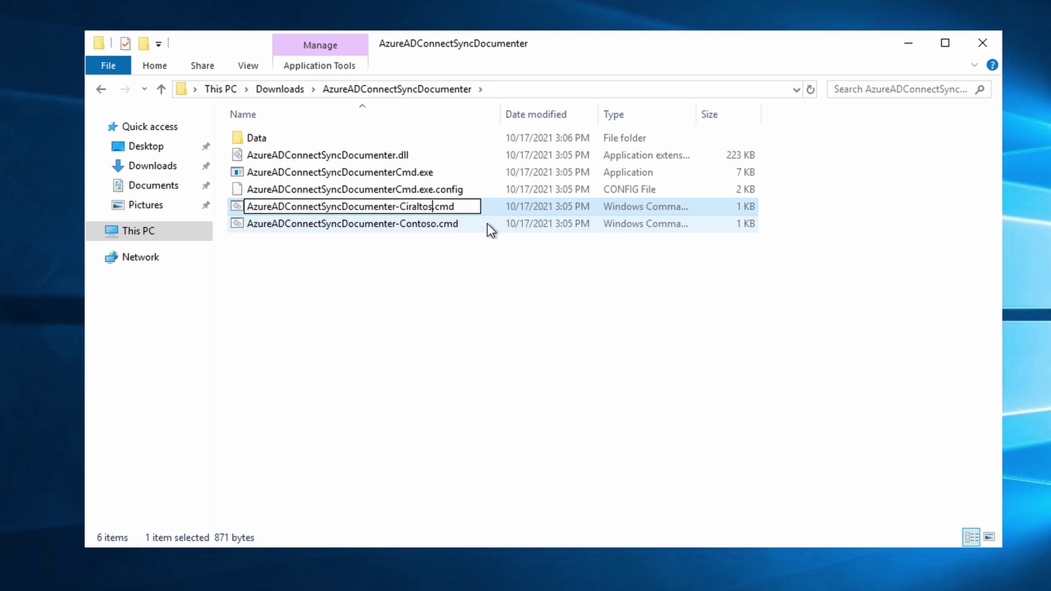
pyautogui.press('Return')
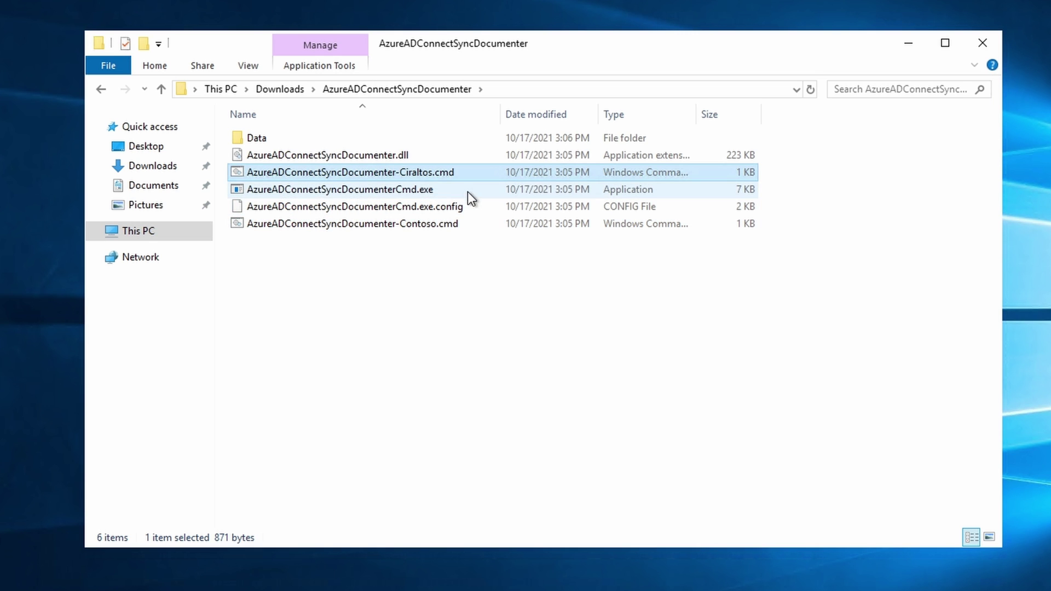
# Open AzureADConnectSyncDocumenter-Ciraltos.cmd for editing in Notepad and change the pilot path in its first line to "Ciraltos\Pilot".
pyautogui.rightClick(432, 172)
pyautogui.click(472, 201)
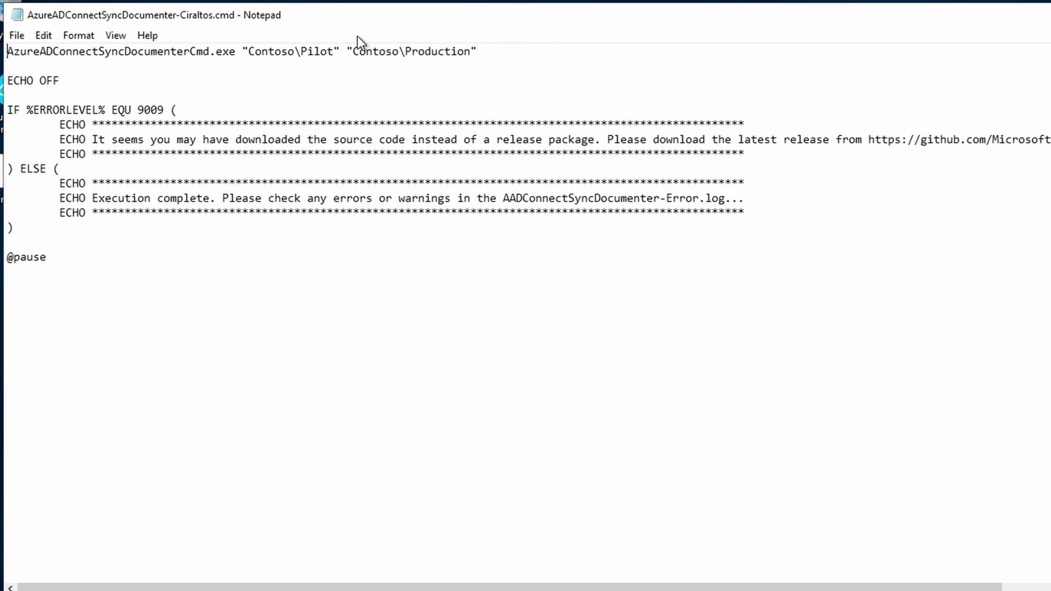
pyautogui.click(296, 51)
pyautogui.press('BackSpace')
pyautogui.press('BackSpace')
pyautogui.press('BackSpace')
pyautogui.press('BackSpace')
pyautogui.press('BackSpace')
pyautogui.press('BackSpace')
pyautogui.press('BackSpace')
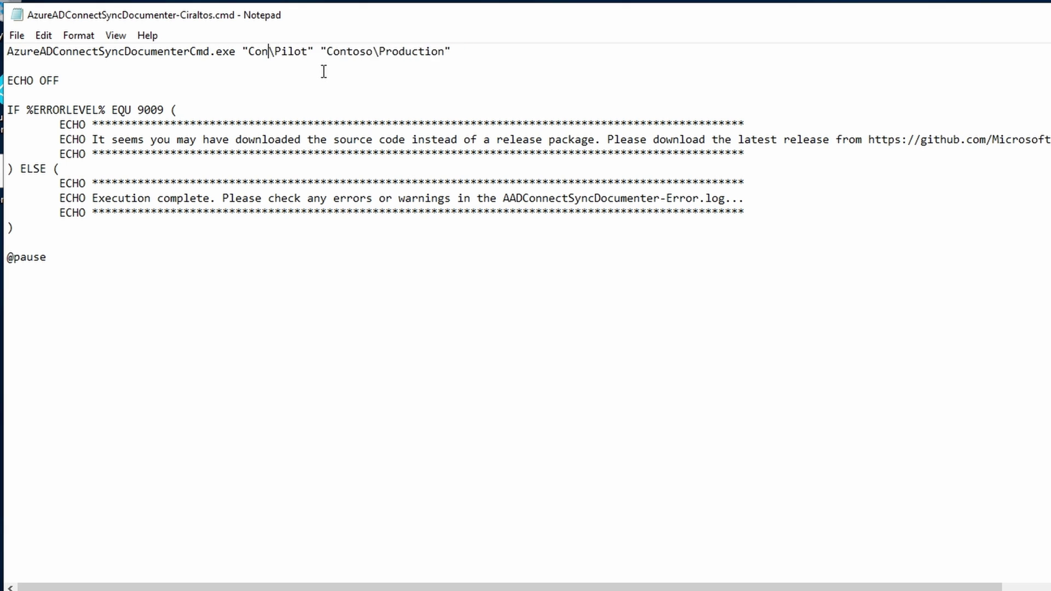
pyautogui.write('Ciraltos')
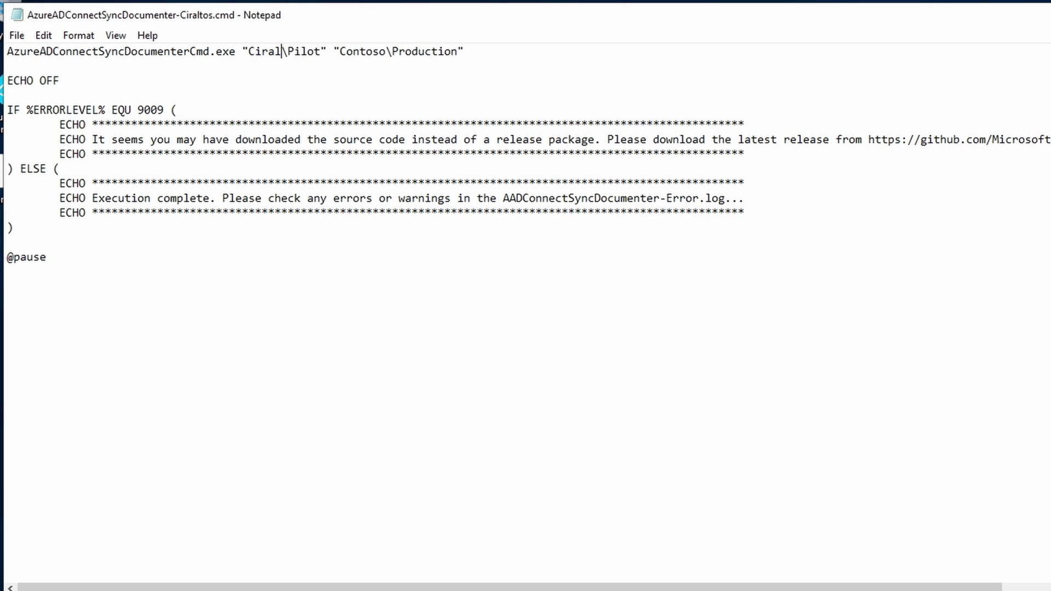
# Change the production path in the script's first line to "Ciraltos\Production", then save and close the file.
pyautogui.click(406, 51)
pyautogui.press('BackSpace')
pyautogui.press('BackSpace')
pyautogui.press('BackSpace')
pyautogui.press('BackSpace')
pyautogui.press('BackSpace')
pyautogui.press('BackSpace')
pyautogui.press('BackSpace')
pyautogui.write('Ciraltos')
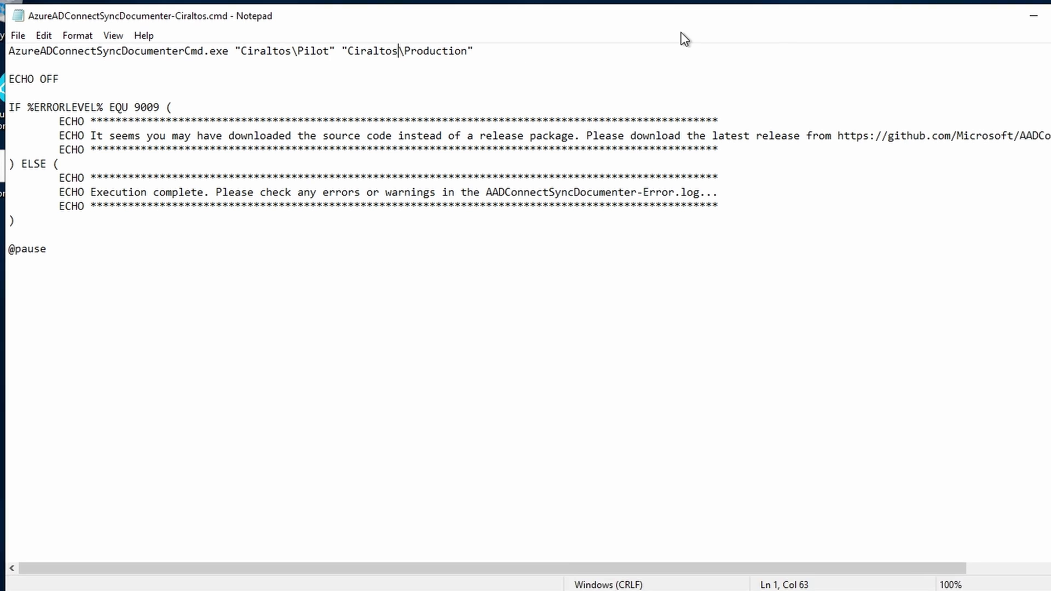
pyautogui.click(990, 21)
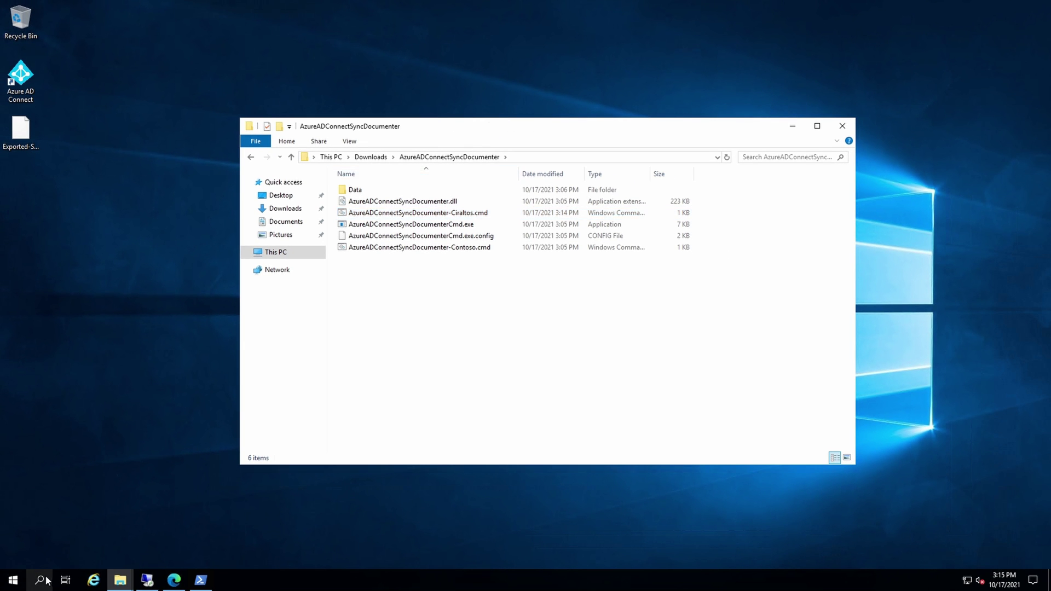
# Switch to Command Prompt and change to the Downloads directory.
pyautogui.click(44, 581)
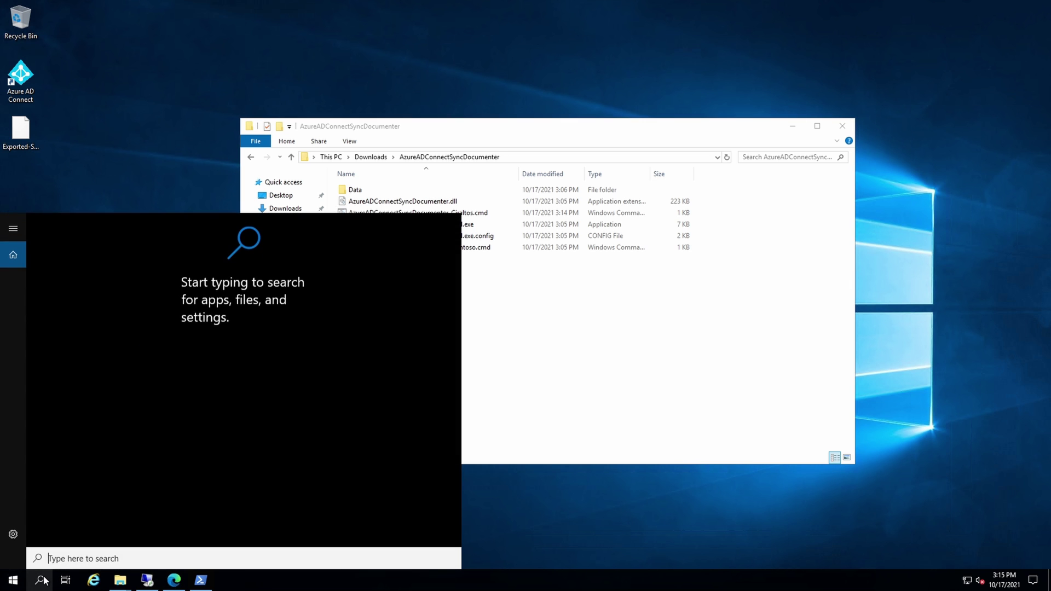
pyautogui.write('cmd')
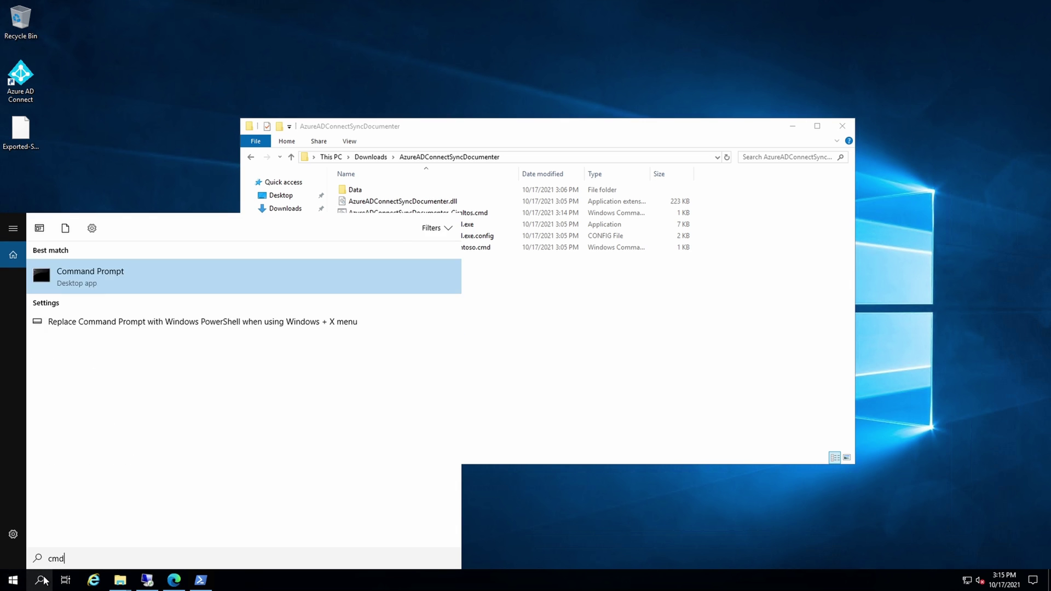
pyautogui.press('Return')
pyautogui.click(441, 147)
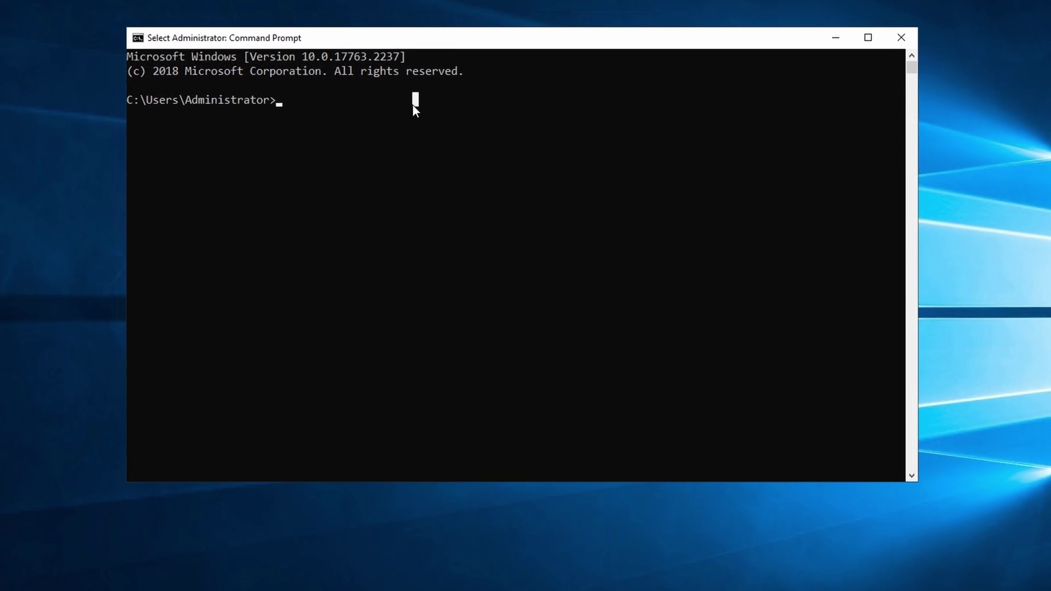
pyautogui.write('cd dow')
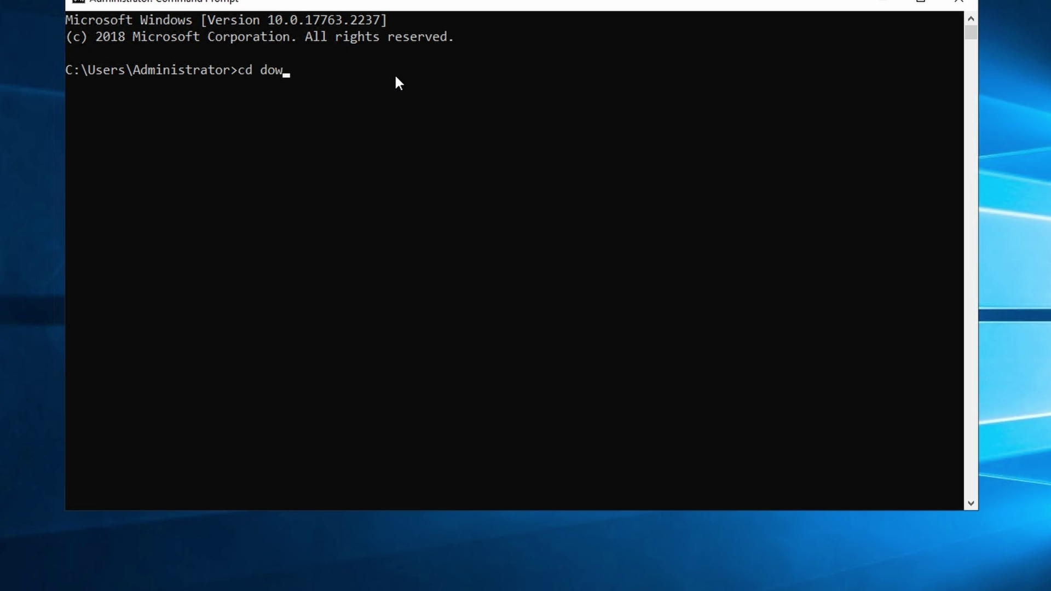
pyautogui.press('Tab')
pyautogui.press('Return')
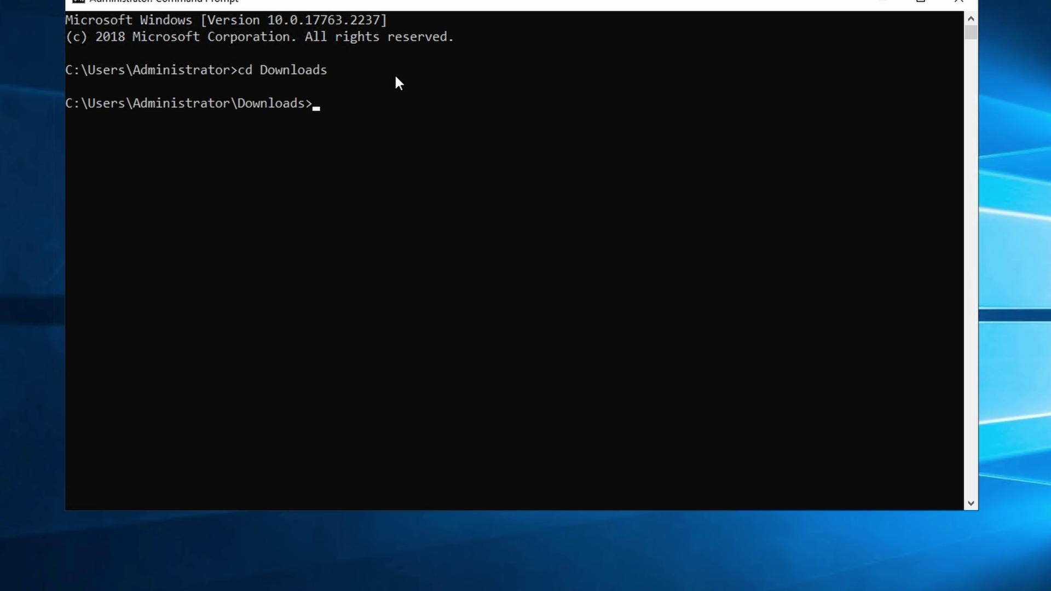
# Change into the AzureADConnectSyncDocumenter directory, listing the directory contents before and after.
pyautogui.write('dir')
pyautogui.press('Return')
pyautogui.write('cd azu')
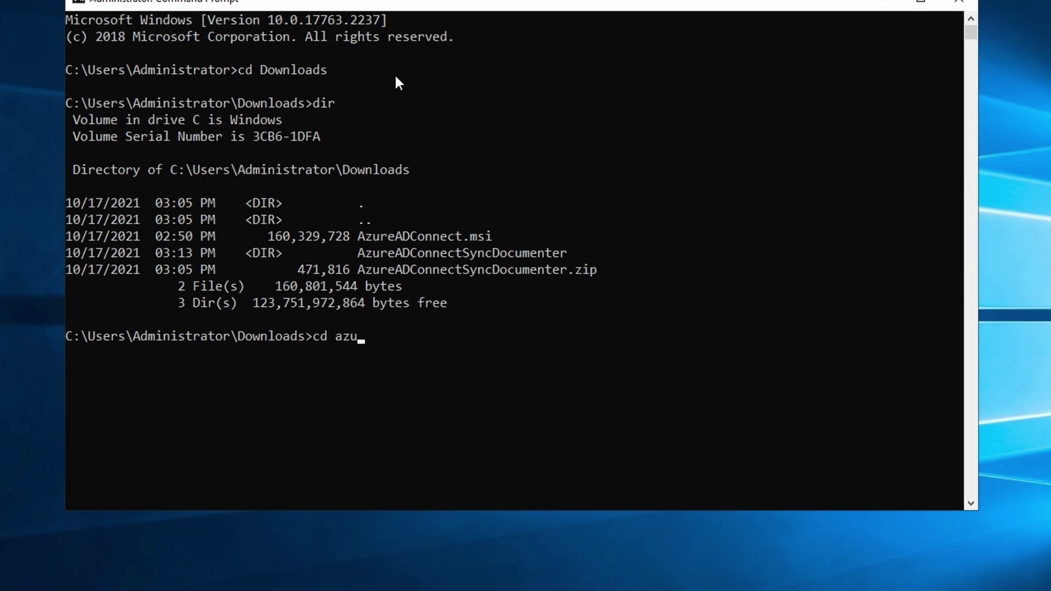
pyautogui.press('Tab')
pyautogui.press('Return')
pyautogui.write('dir')
pyautogui.press('Return')
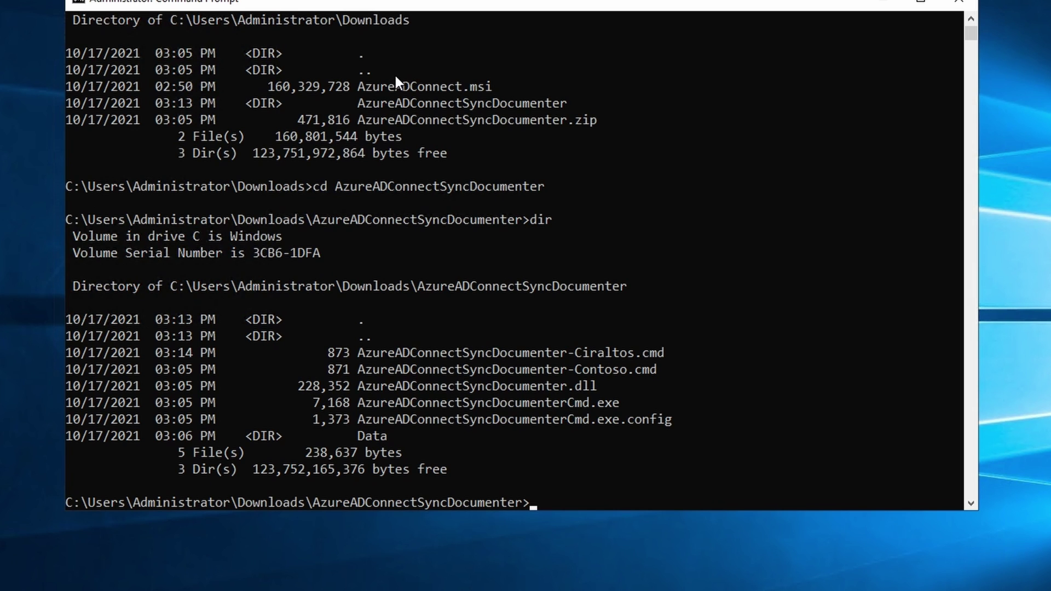
# Run AzureADConnectSyncDocumenter-Ciraltos.cmd to generate the comparison report, and continue past its closing pause.
pyautogui.write('azure')
pyautogui.press('Tab')
pyautogui.press('Tab')
pyautogui.press('Tab')
pyautogui.hotkey('shift', 'Tab')
pyautogui.hotkey('shift', 'Tab')
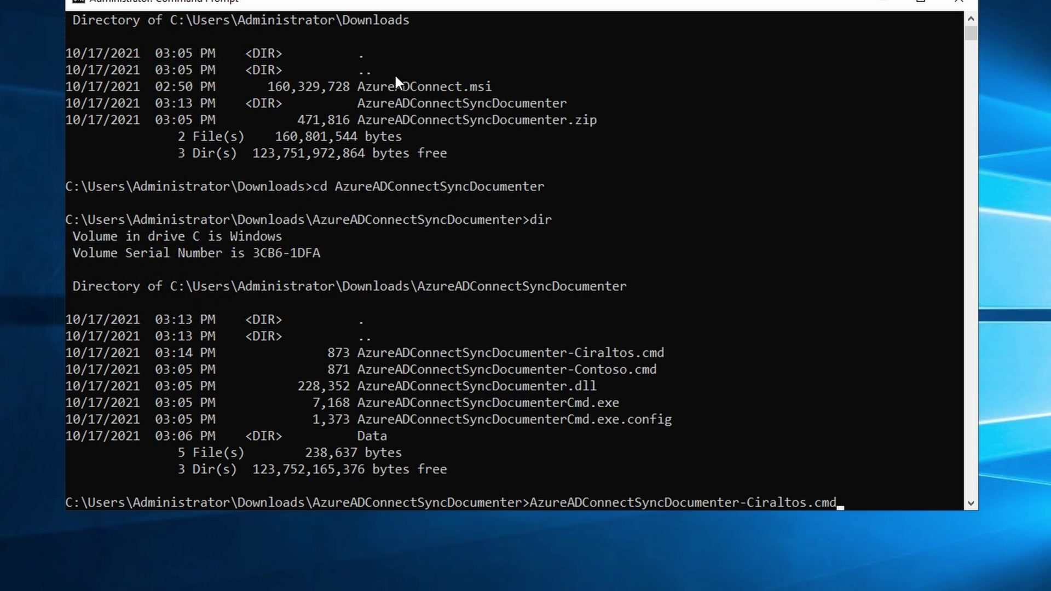
pyautogui.press('Return')
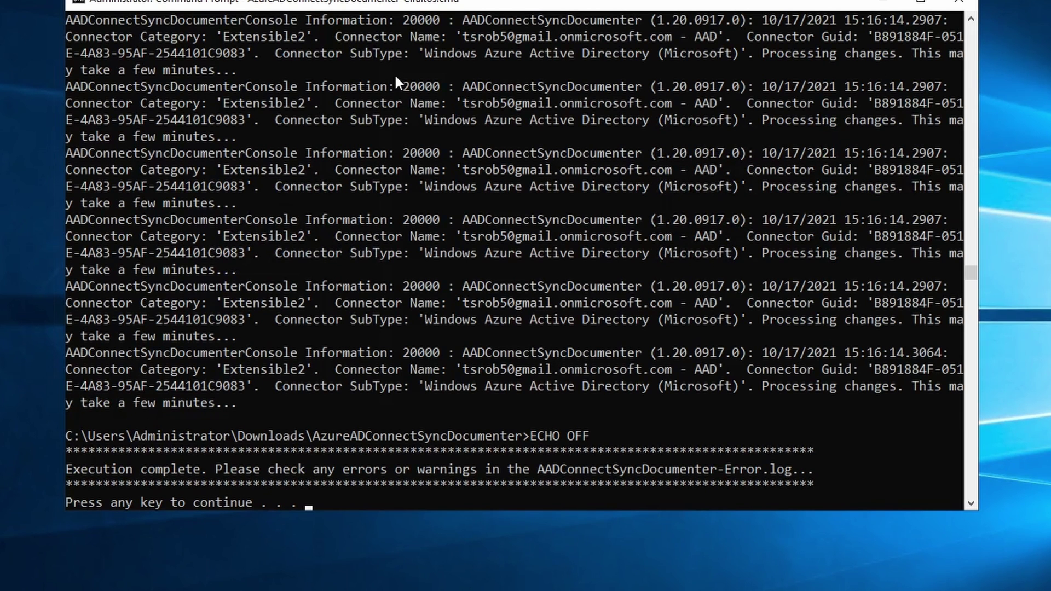
pyautogui.press('Return')
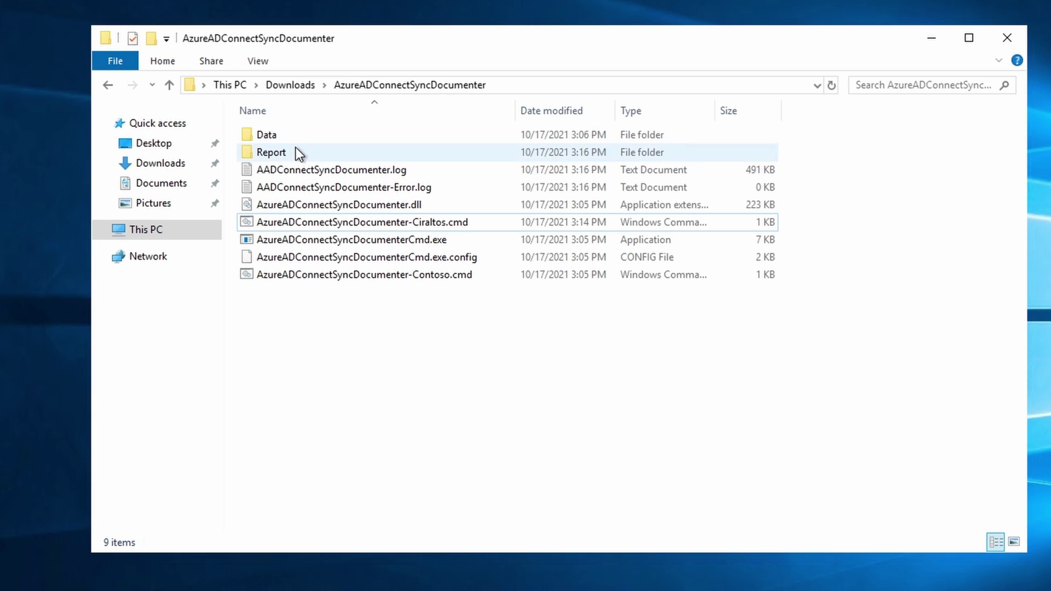
# From the Report folder, open the Ciraltos Pilot-applied-to-Production HTML report in Microsoft Edge and look through its full contents.
pyautogui.doubleClick(296, 149)
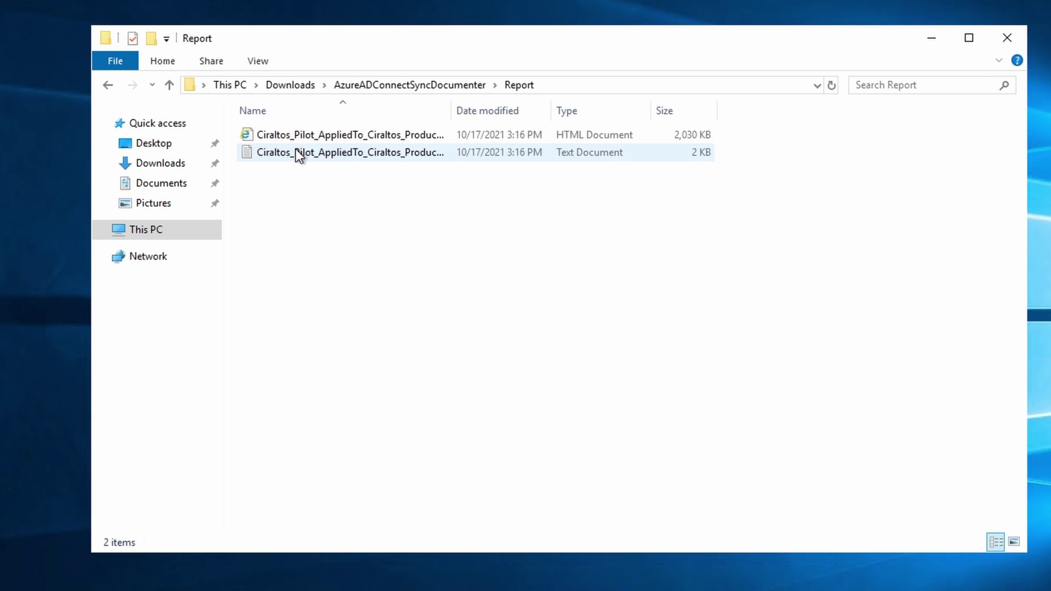
pyautogui.click(392, 140)
pyautogui.rightClick(366, 132)
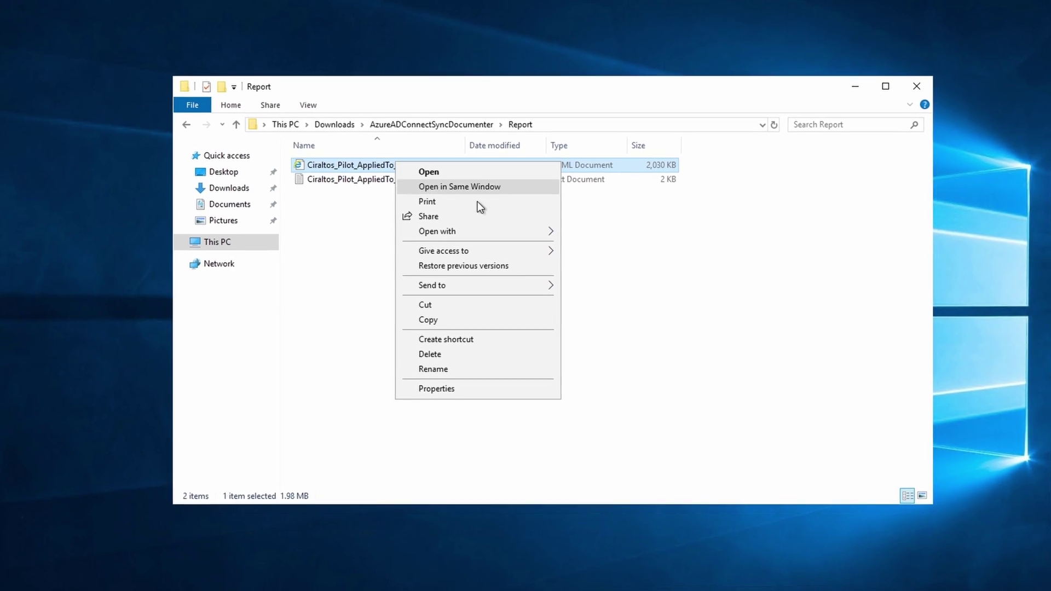
pyautogui.moveTo(473, 227)
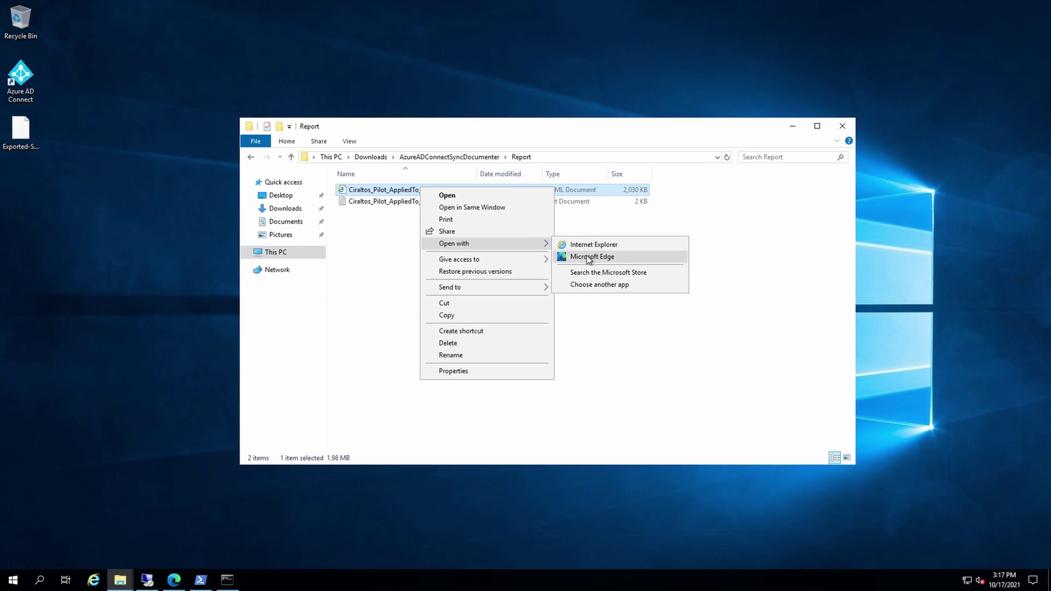
pyautogui.click(589, 258)
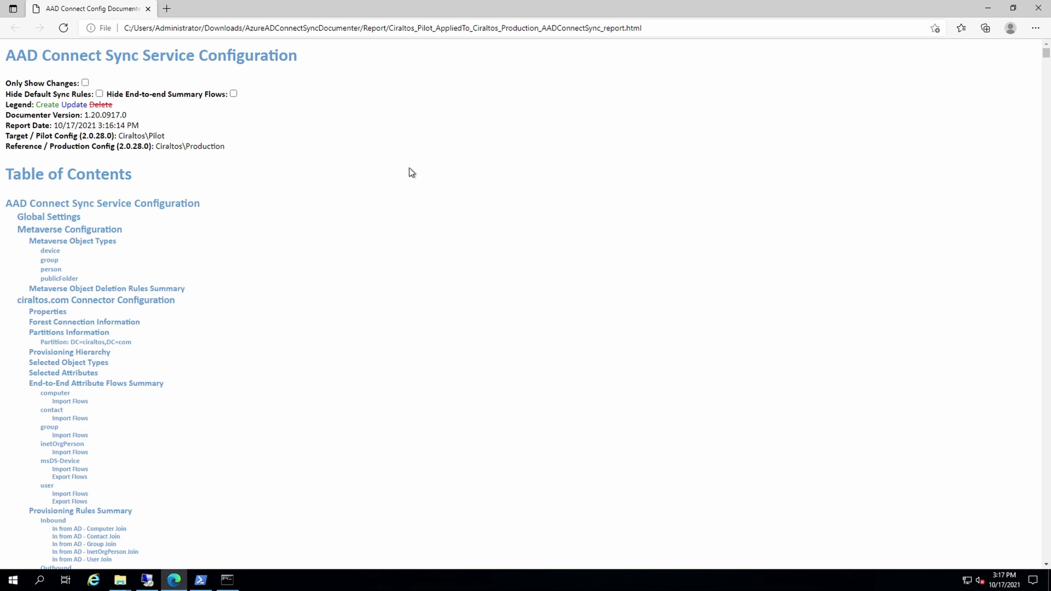
pyautogui.scroll(-20, 409, 168)
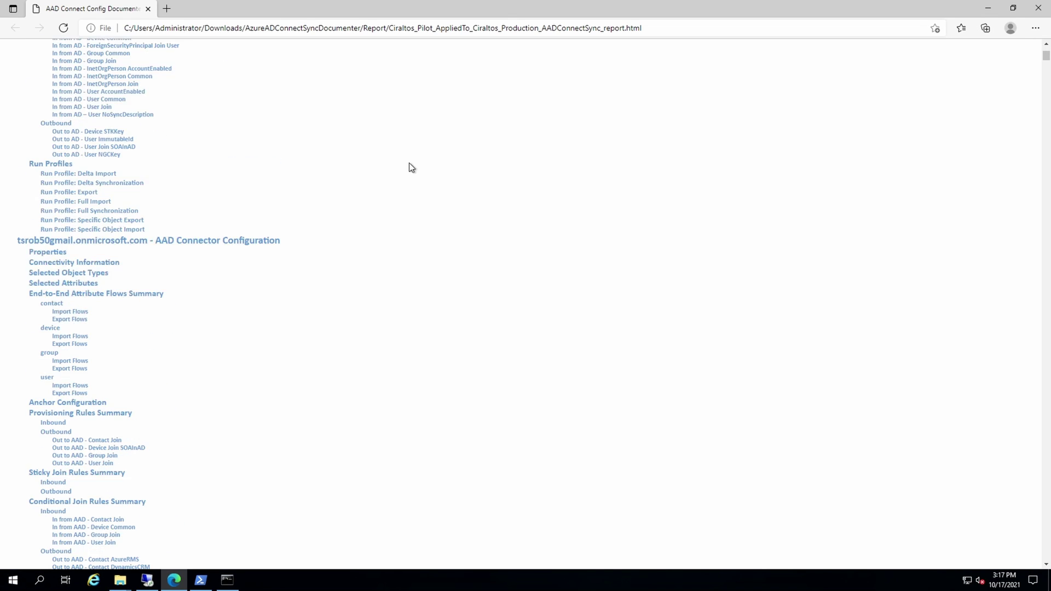
pyautogui.scroll(-20, 409, 168)
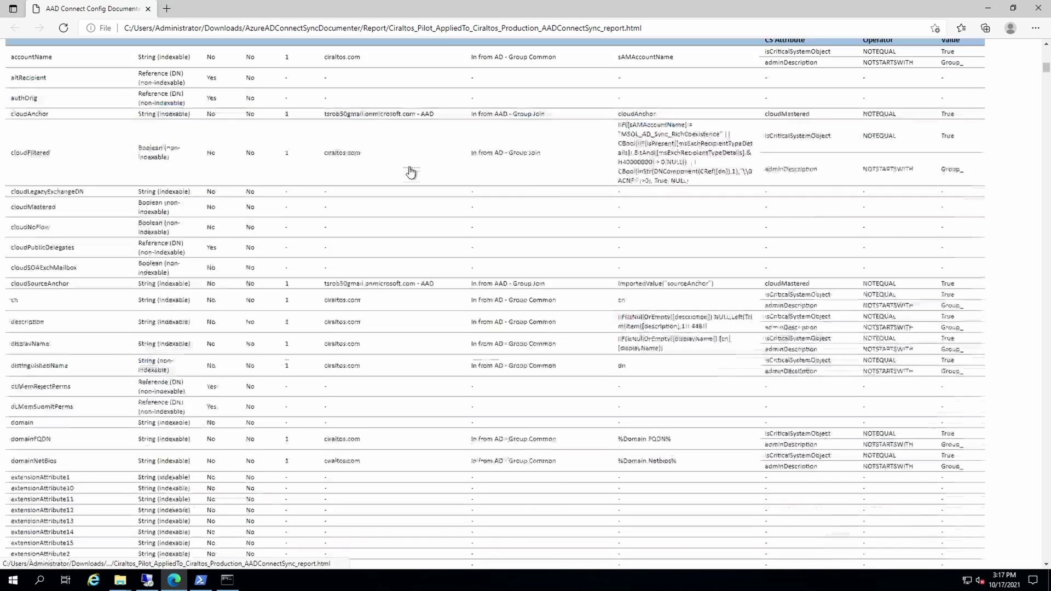
pyautogui.scroll(-10, 411, 172)
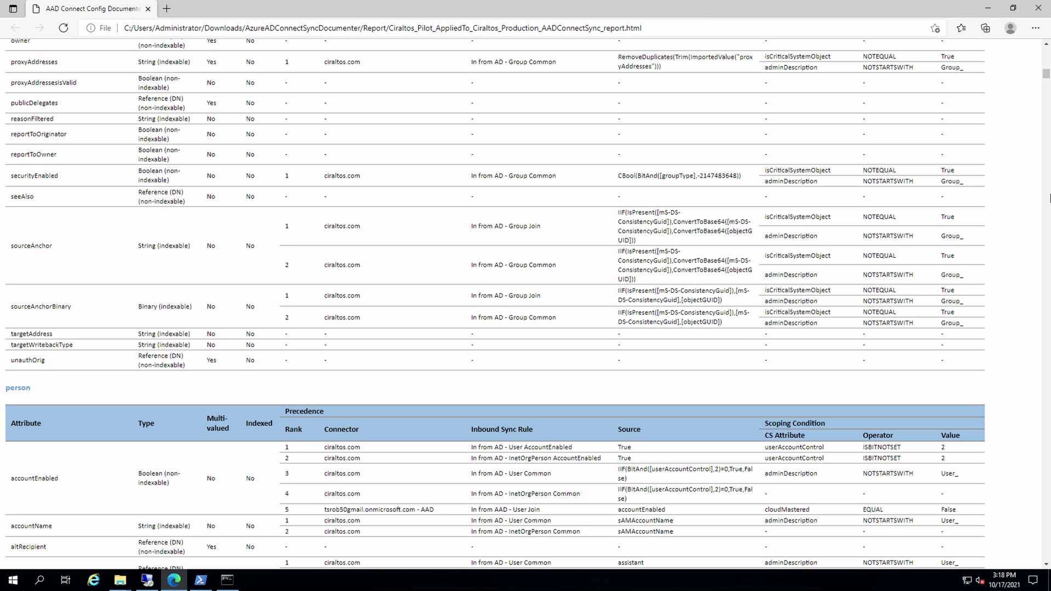
# Limit the report to changes only and review the differences in the global settings and the ciraltos.com connector configuration.
pyautogui.moveTo(1047, 75); pyautogui.dragTo(1047, 52)
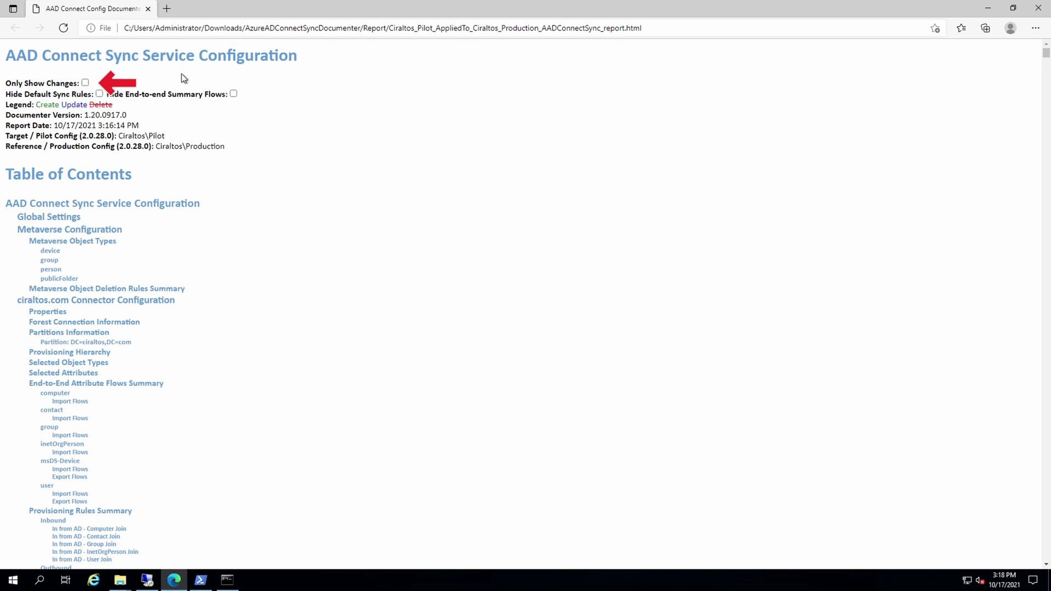
pyautogui.click(85, 83)
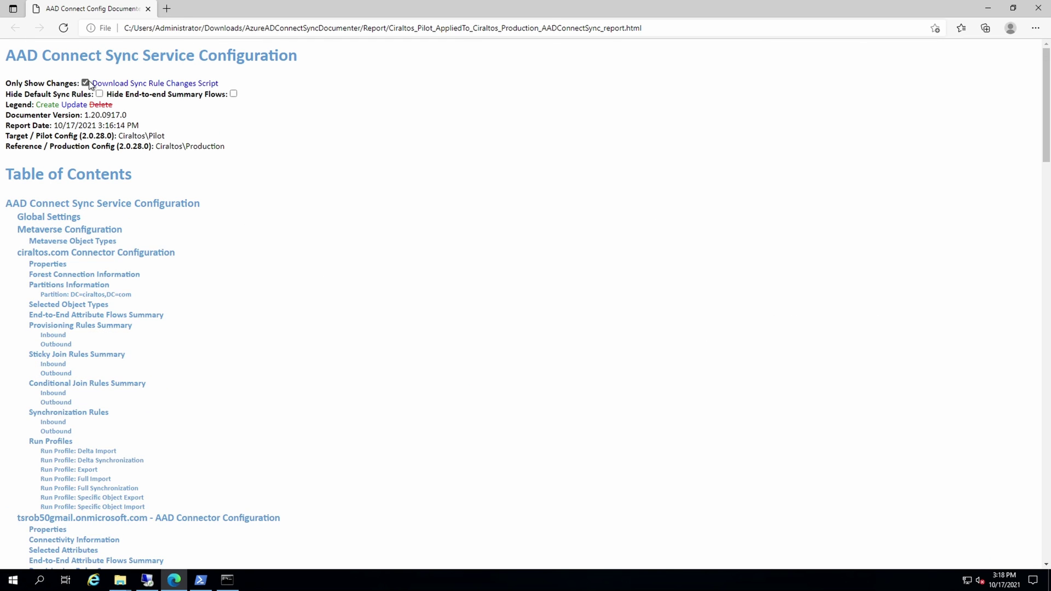
pyautogui.scroll(-10, 681, 212)
pyautogui.scroll(-4, 685, 215)
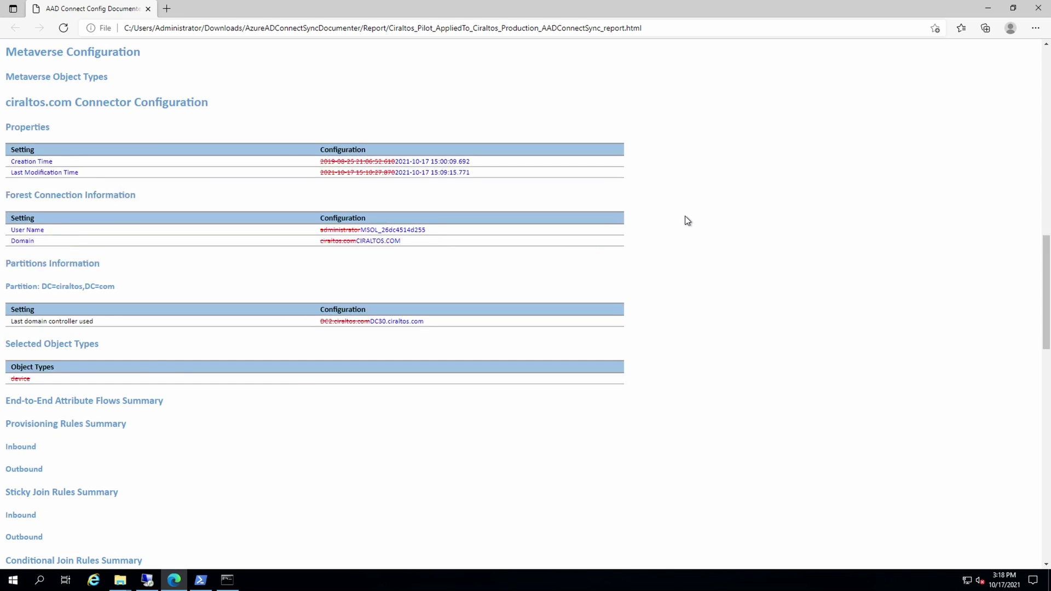
pyautogui.scroll(3, 686, 215)
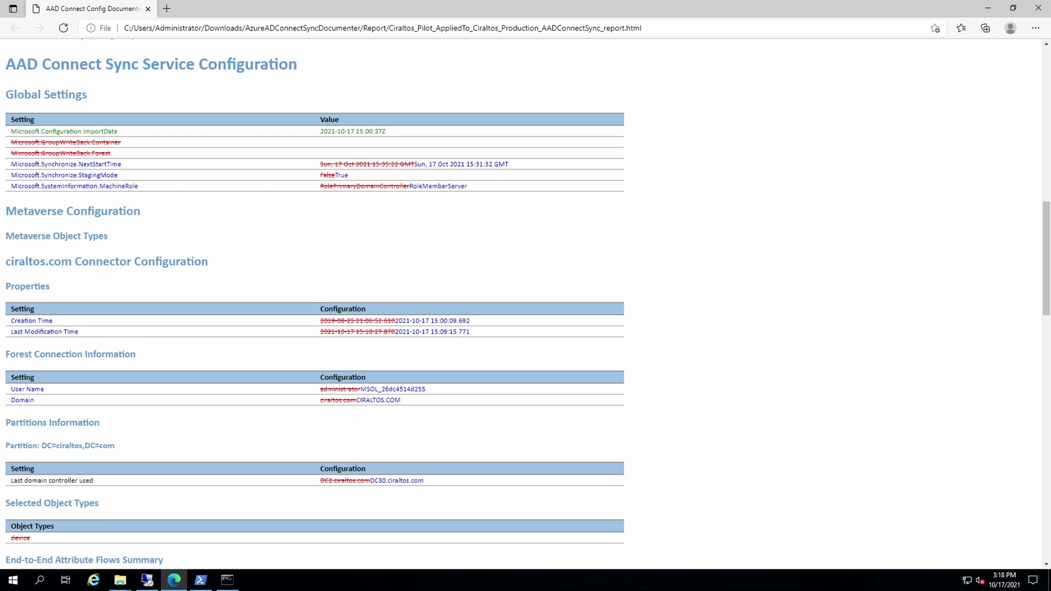
# Examine the remaining ciraltos.com connector differences in the report, including forest connection, partitions, selected object types and the rules summaries.
pyautogui.scroll(-3, 888, 362)
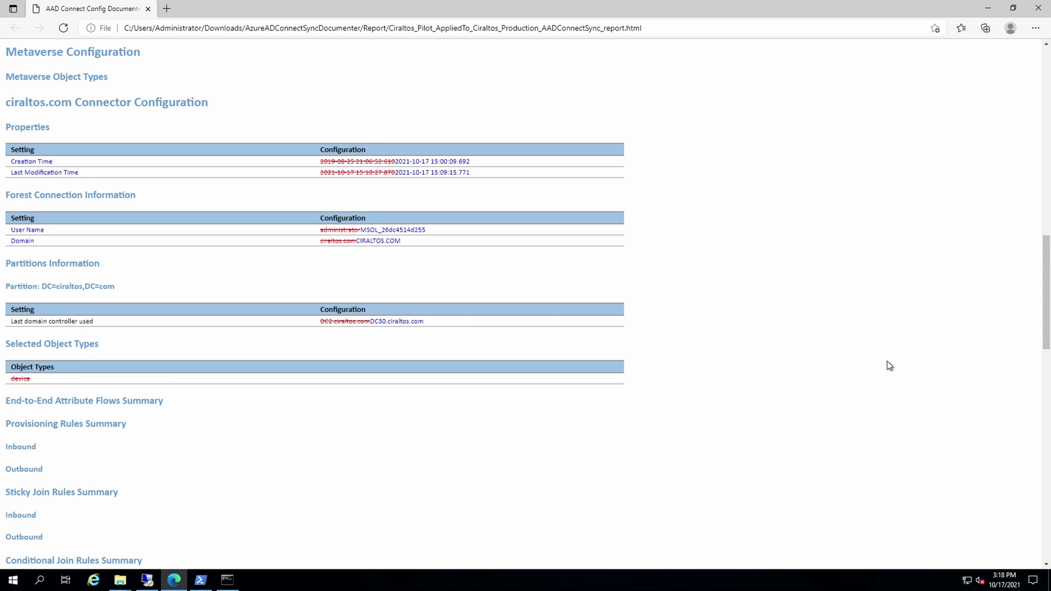
pyautogui.scroll(-2, 888, 361)
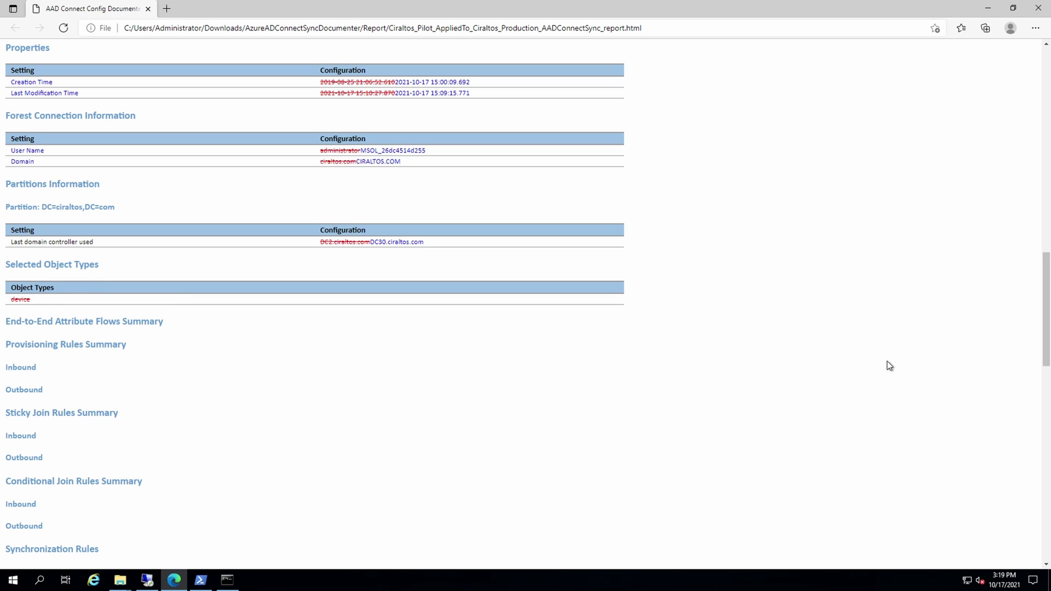
pyautogui.scroll(3, 906, 362)
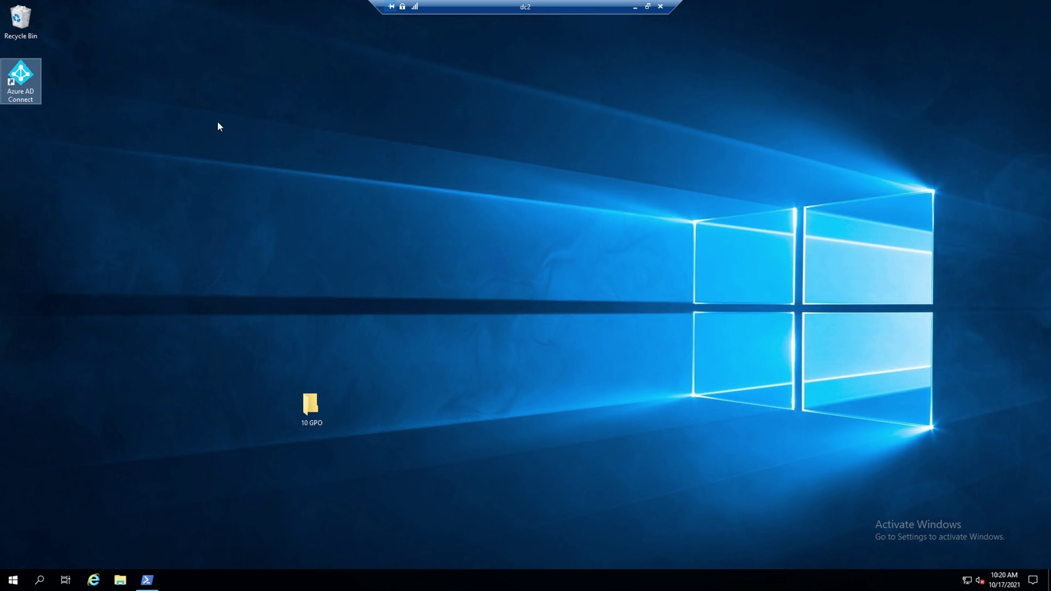
# On the dc2 production server, start Azure AD Connect configuration and proceed with the Configure staging mode task.
pyautogui.doubleClick(25, 95)
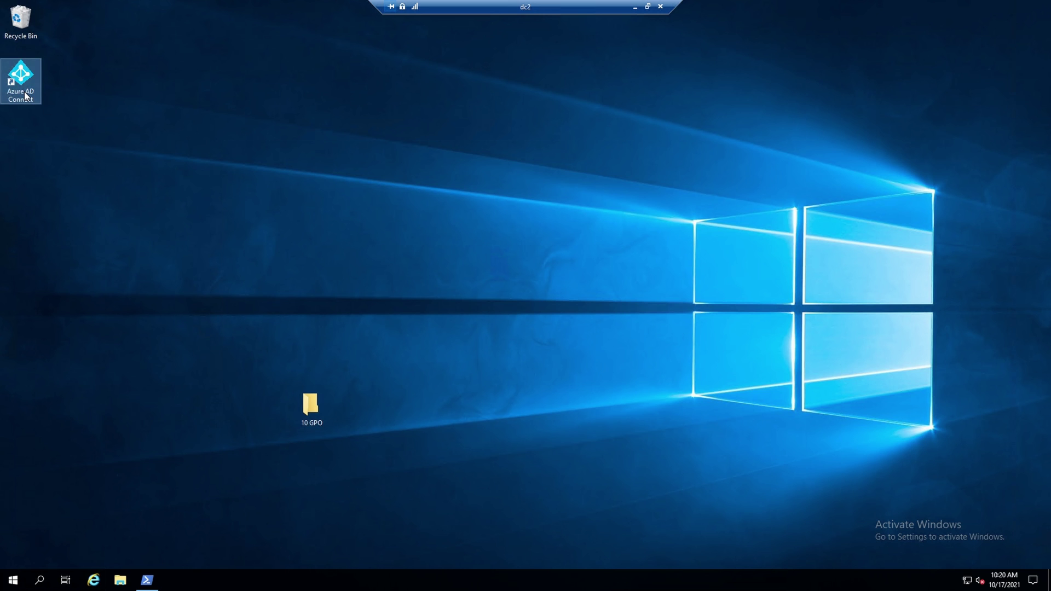
pyautogui.click(371, 372)
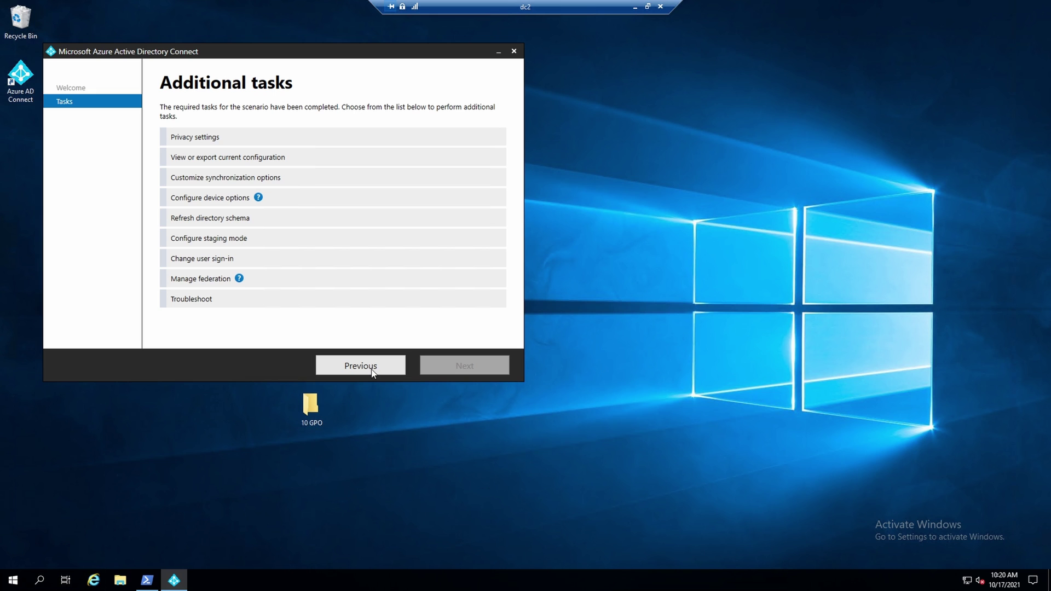
pyautogui.click(318, 241)
pyautogui.click(452, 367)
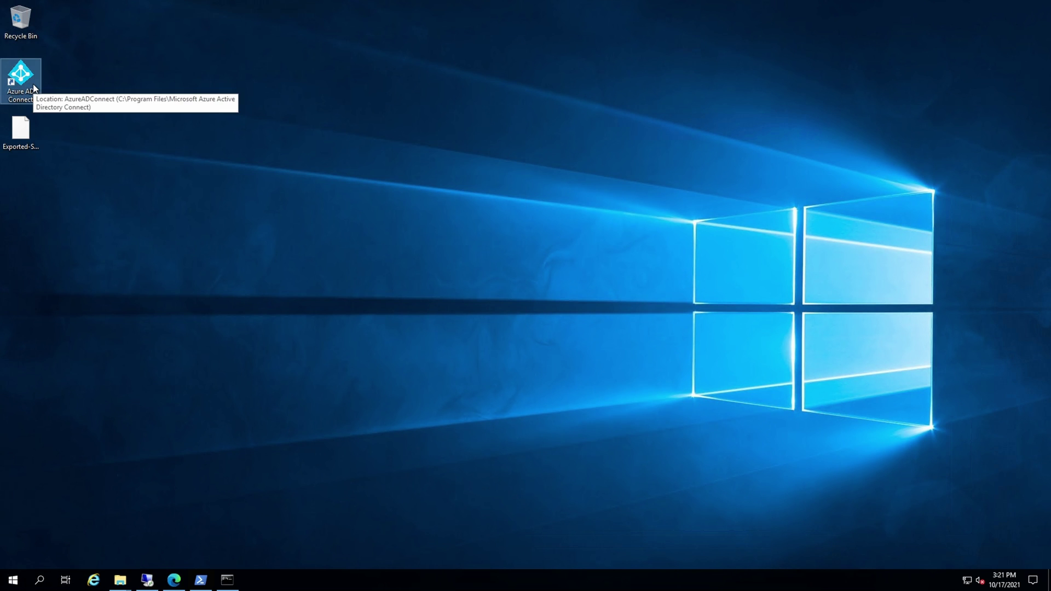
# Switch to the staging server, start Azure AD Connect configuration there, and proceed with its Configure staging mode task.
pyautogui.doubleClick(34, 89)
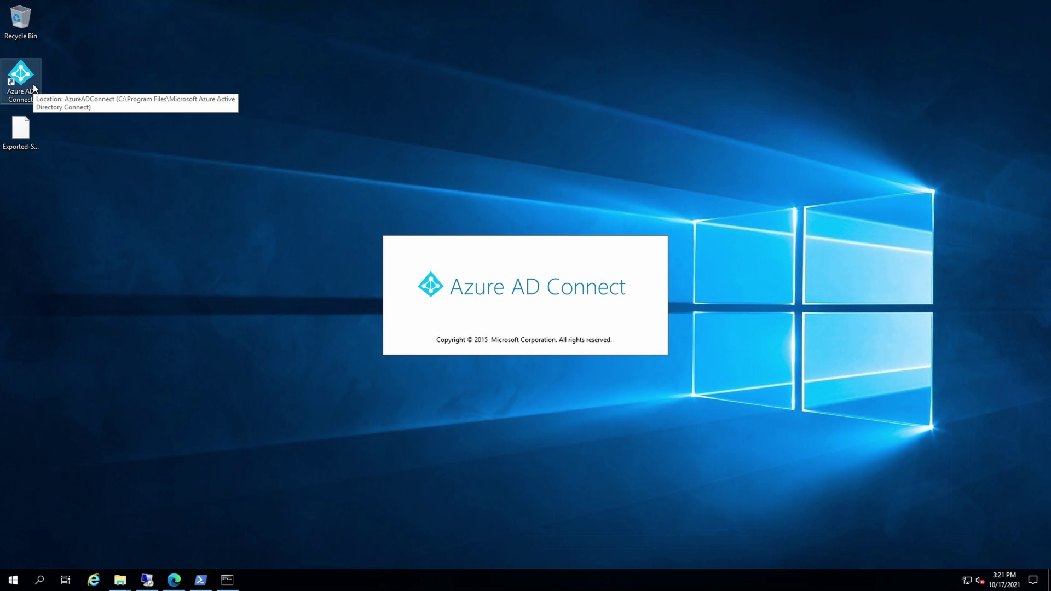
pyautogui.click(441, 439)
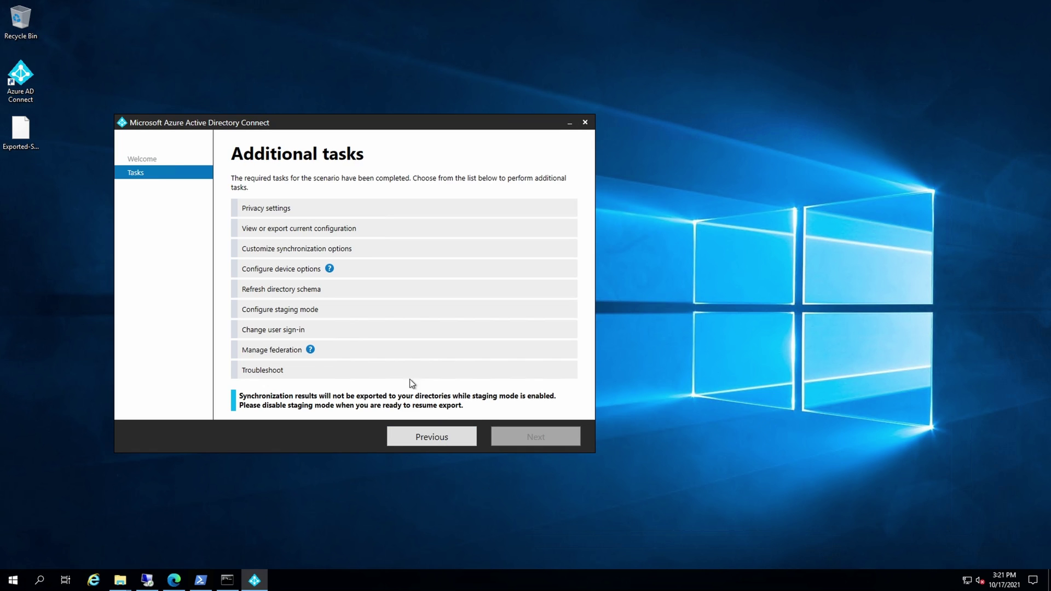
pyautogui.click(373, 321)
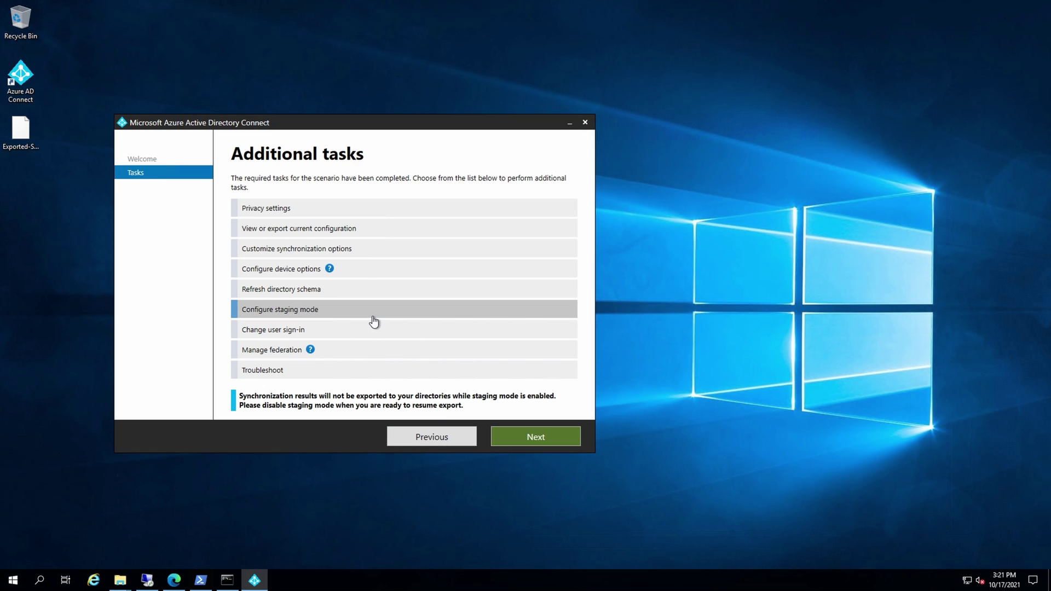
pyautogui.click(542, 441)
# Paste the Azure AD account password to connect to Azure AD, and turn off the Enable staging mode option.
pyautogui.hotkey('ctrl', 'v')
pyautogui.click(537, 433)
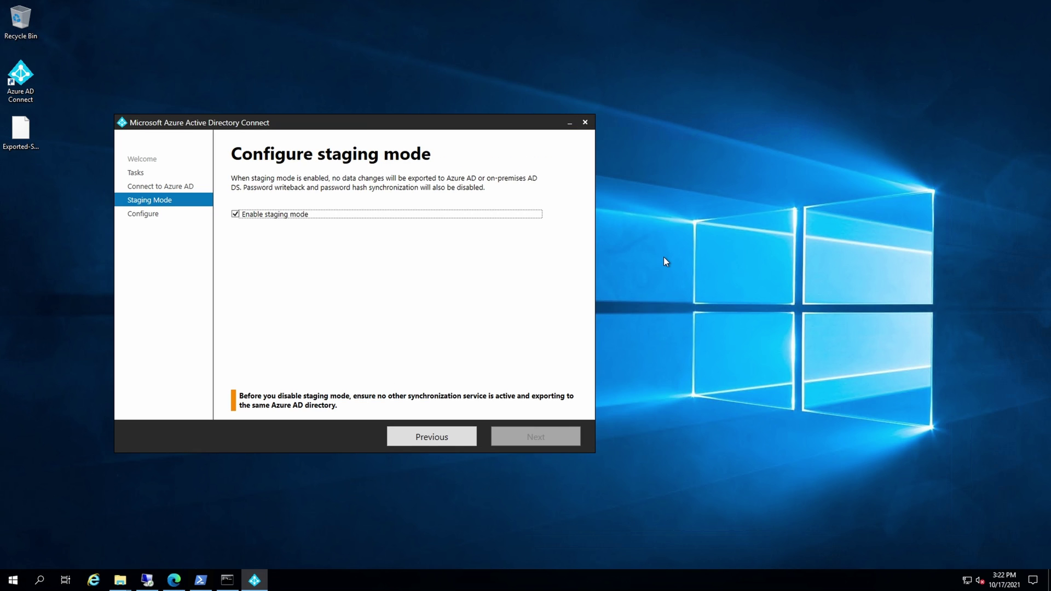
pyautogui.click(279, 216)
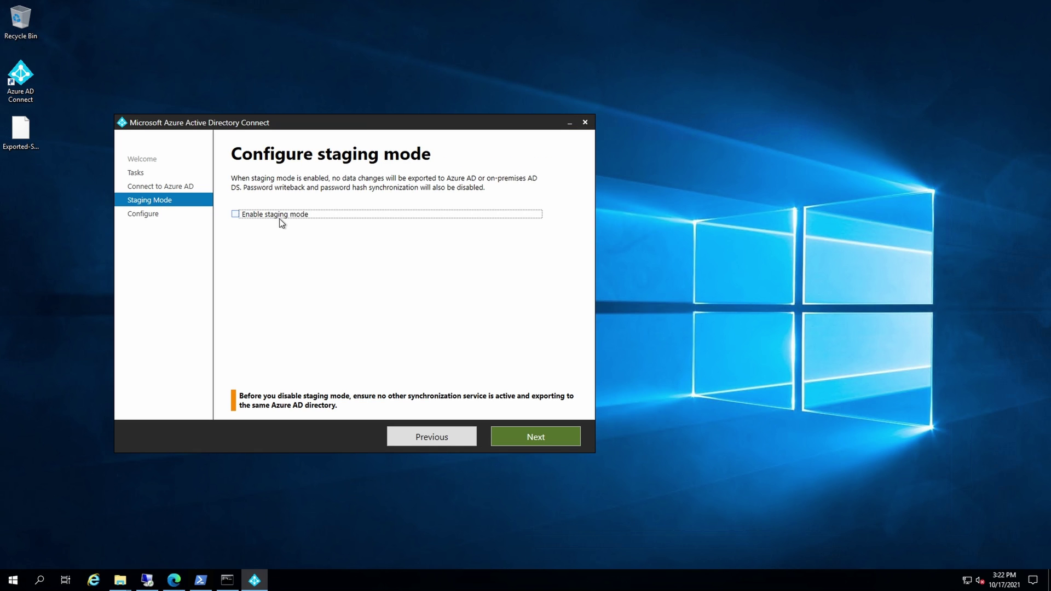